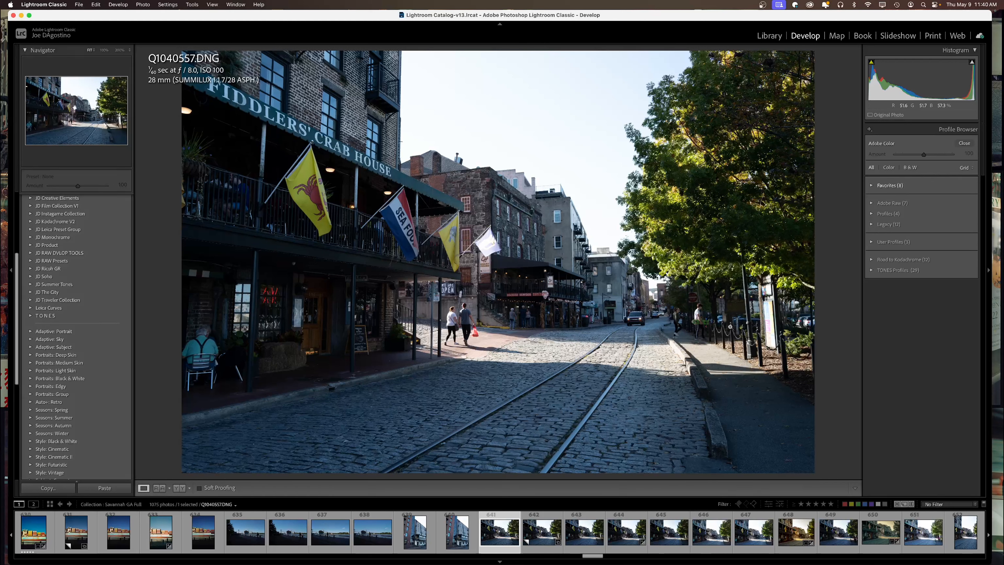
Close the Profile Browser to return to the Basic panel, with Adobe Color still applied.
scroll(57, 356, up, 5)
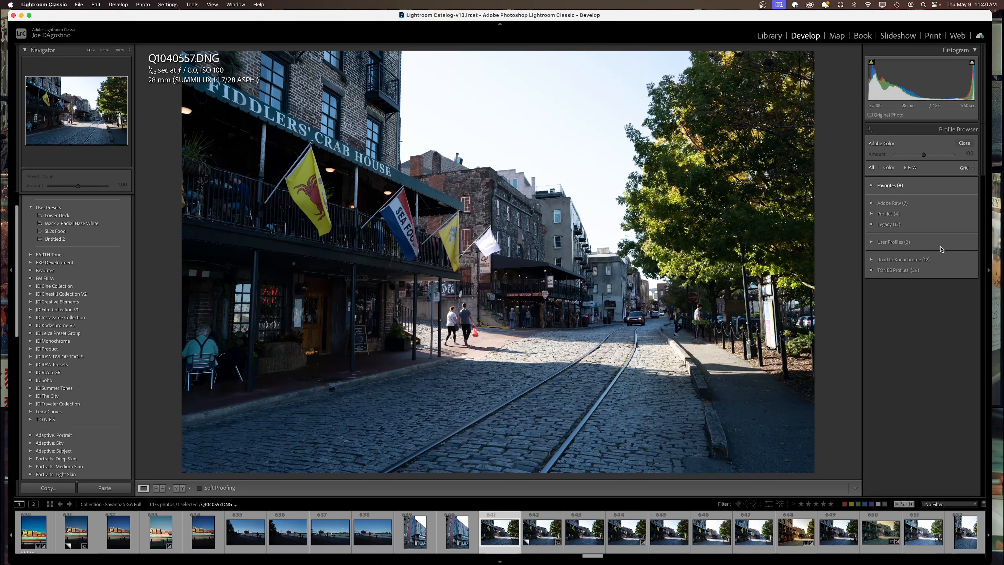
click(965, 143)
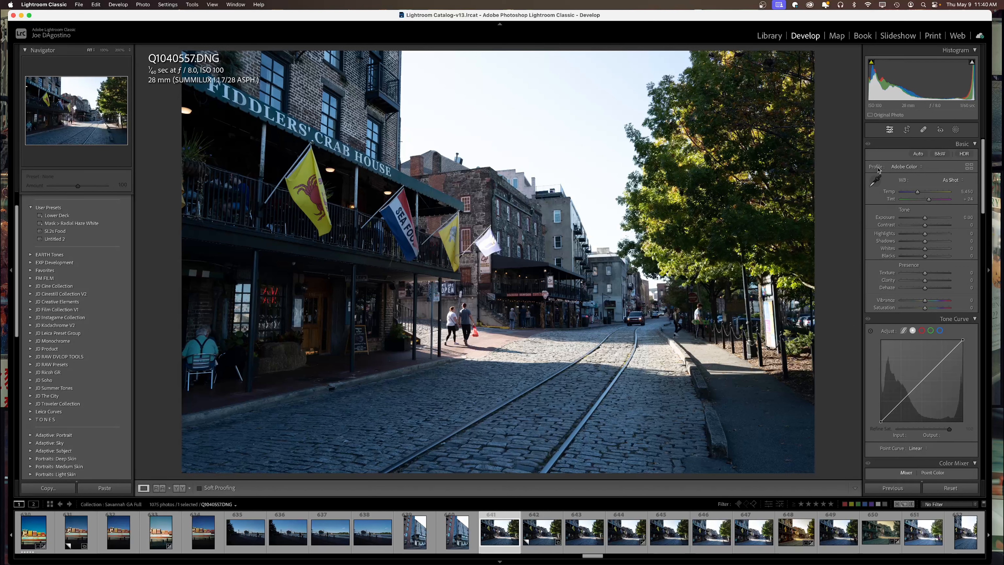
Check the Profile list, leave Adobe Color selected, and bring up the full Profile Browser.
click(914, 169)
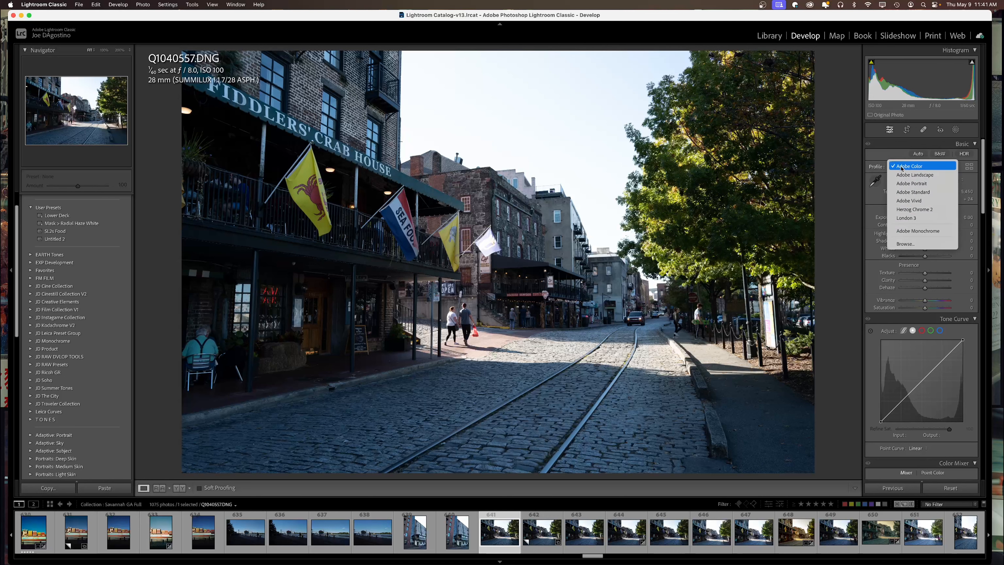
click(960, 170)
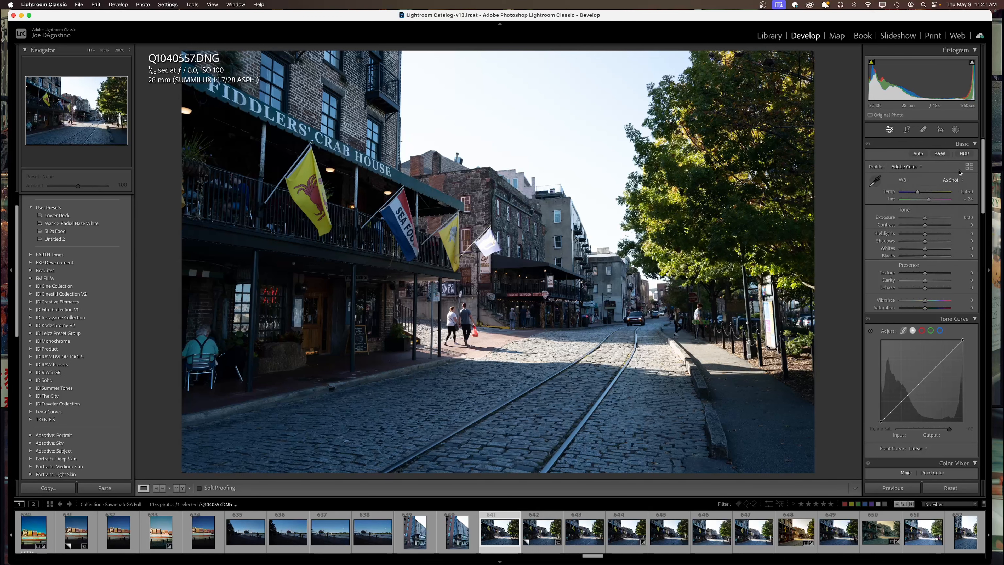
click(969, 168)
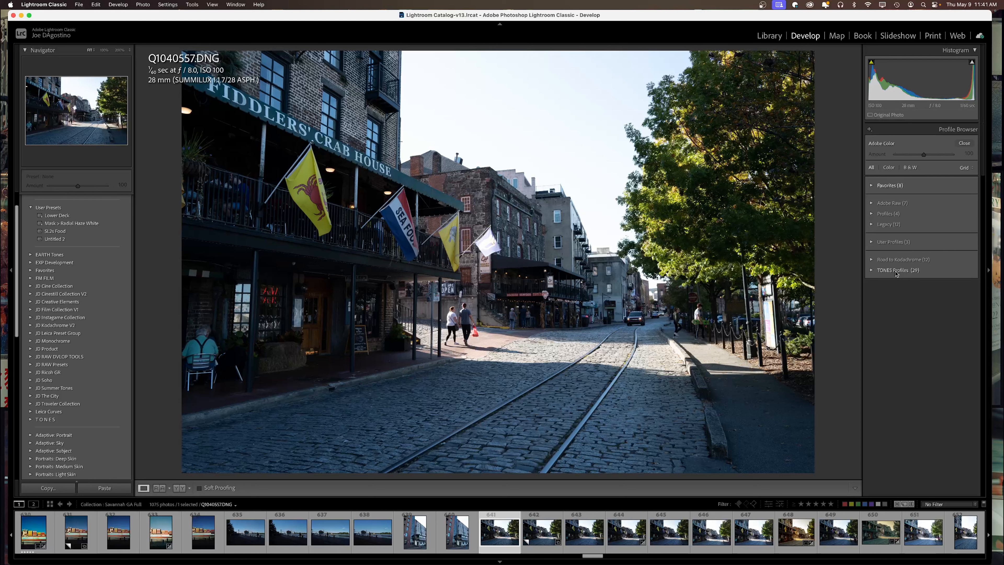
click(869, 132)
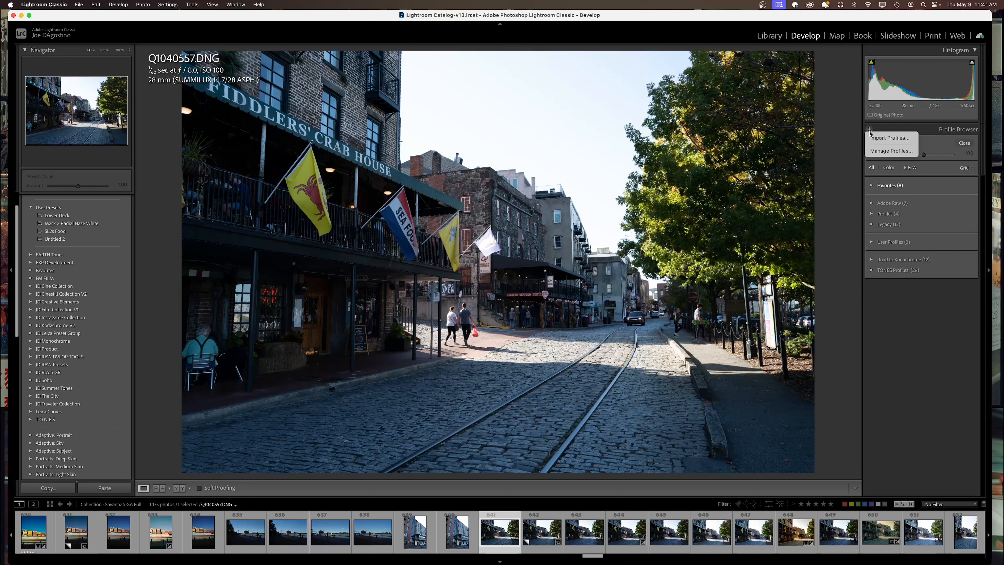
click(878, 138)
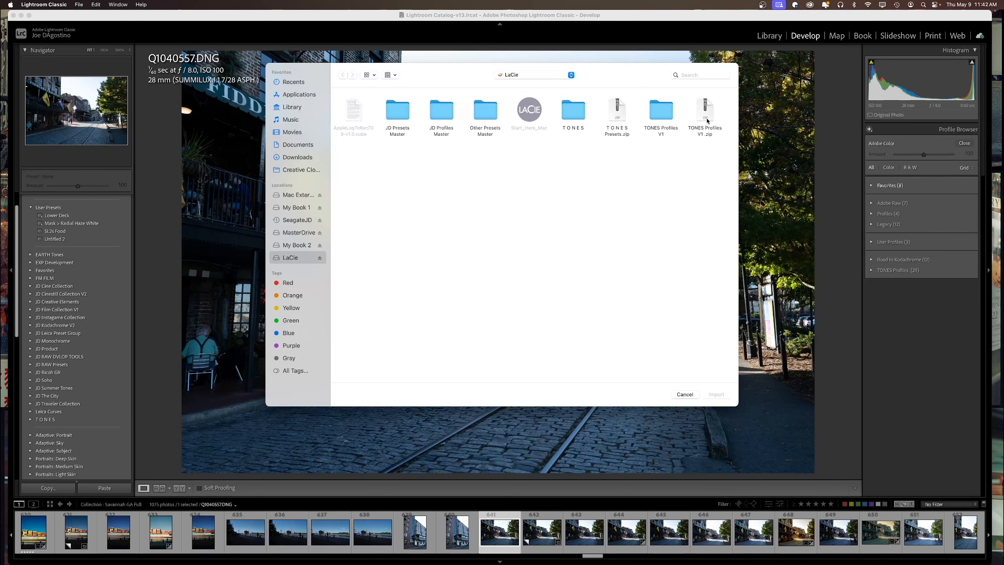
click(685, 394)
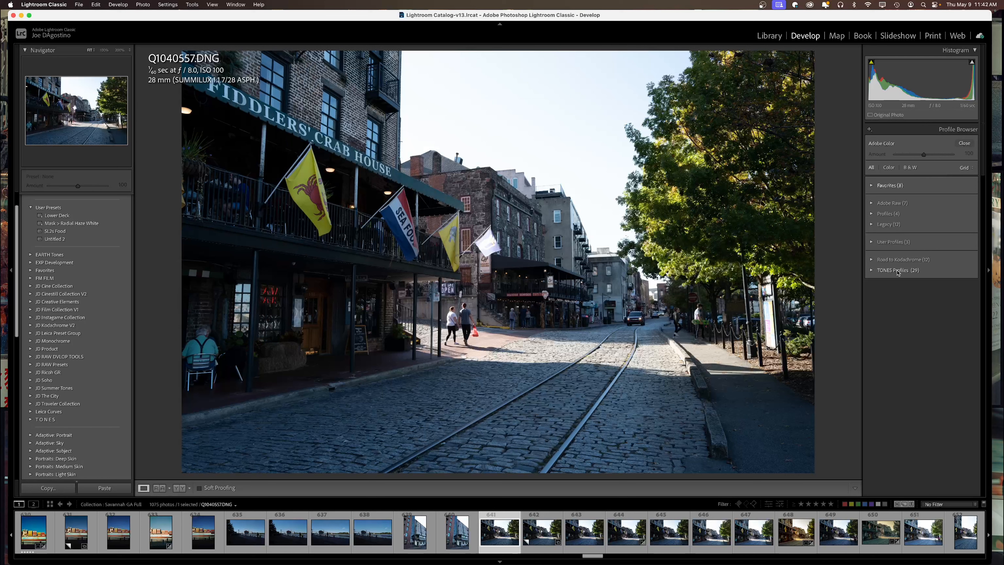
Expand the TONES Profiles group and scroll through its profiles.
click(872, 270)
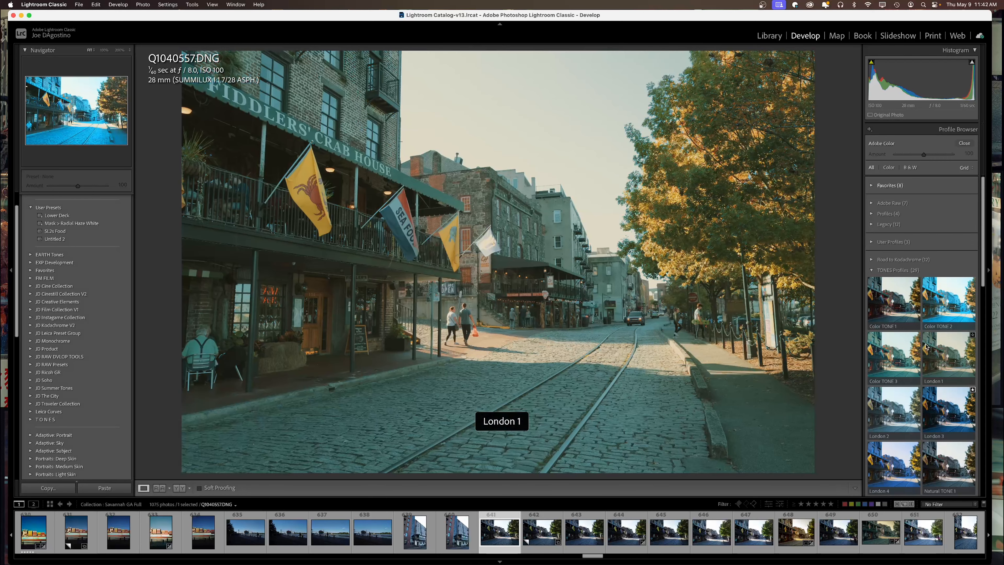
scroll(921, 376, down, 5)
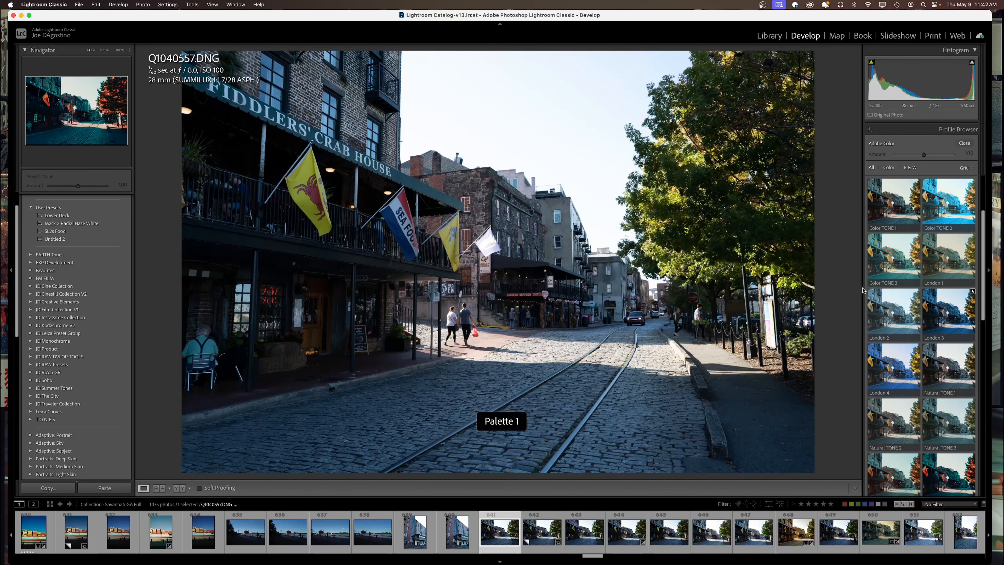
scroll(910, 256, up, 5)
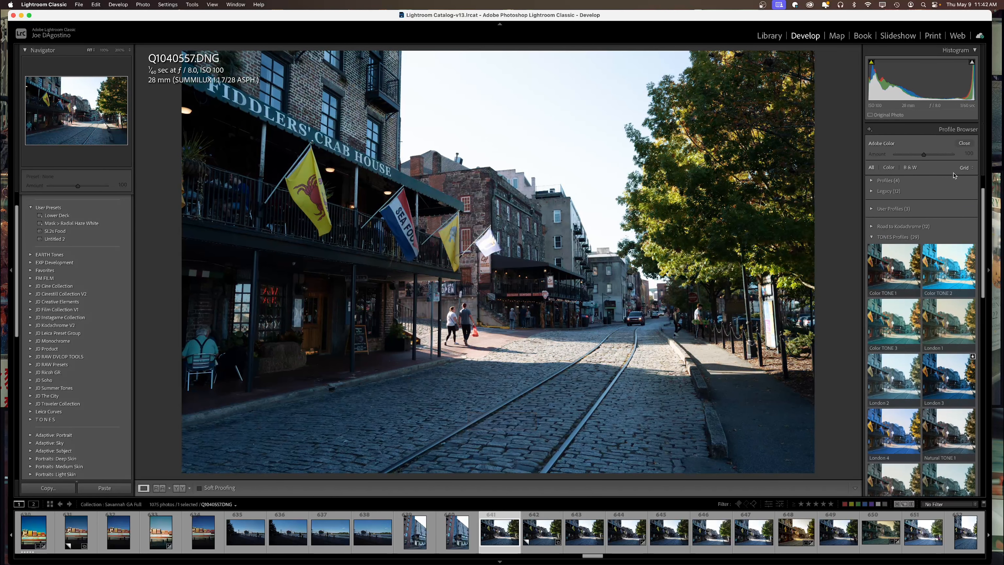
Try the Large and List display styles, then set the profiles back to Grid thumbnails.
click(964, 168)
click(966, 177)
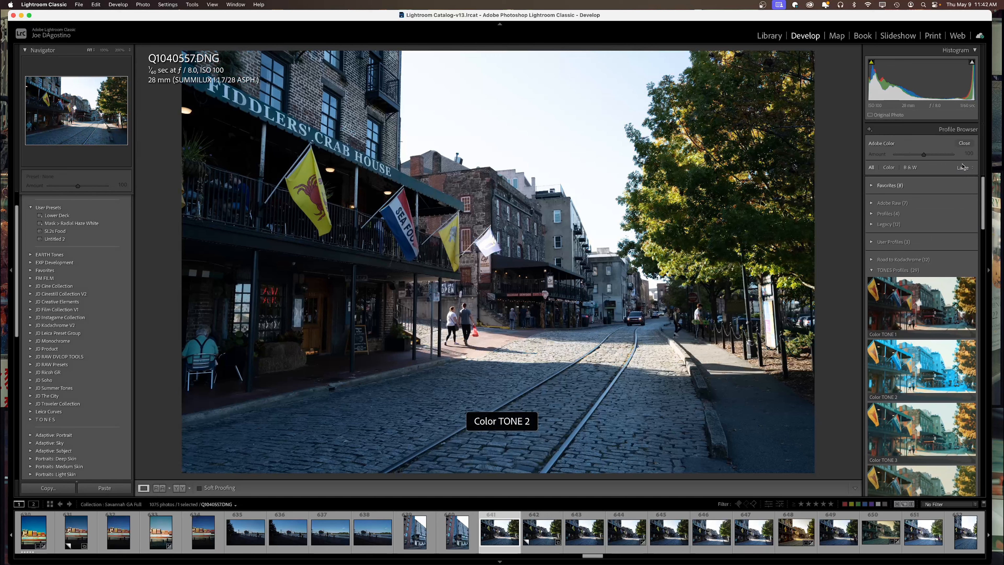
click(965, 177)
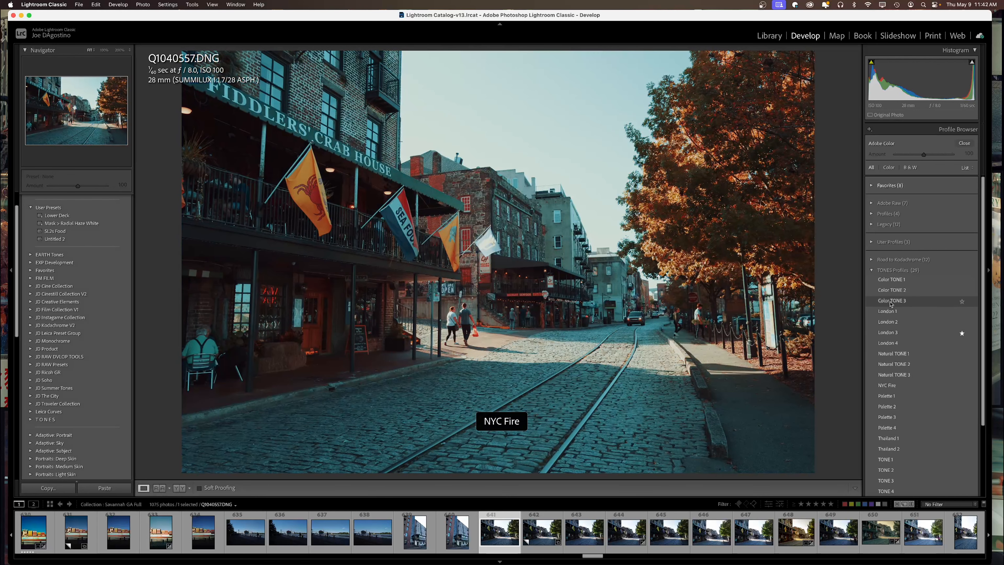
click(966, 168)
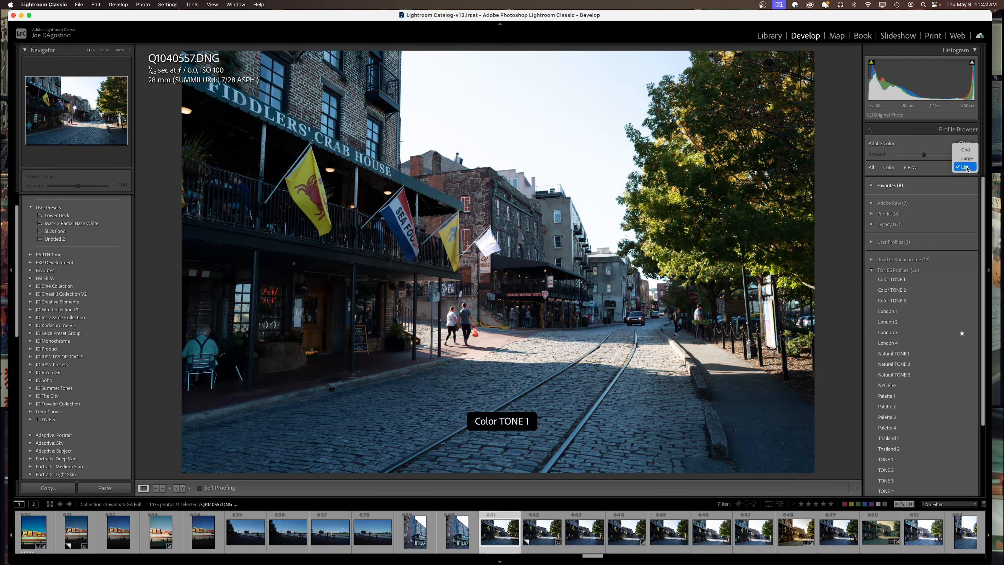
click(965, 150)
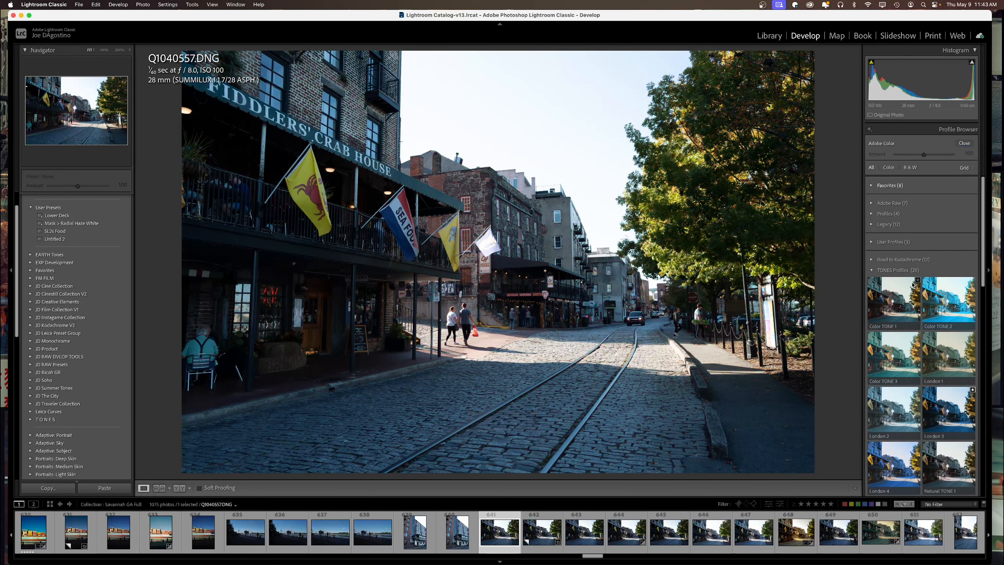
Expand the TONES presets folder and scroll the profile grid down to preview Vibrant TONE.
scroll(895, 353, down, 7)
click(30, 419)
scroll(60, 396, down, 4)
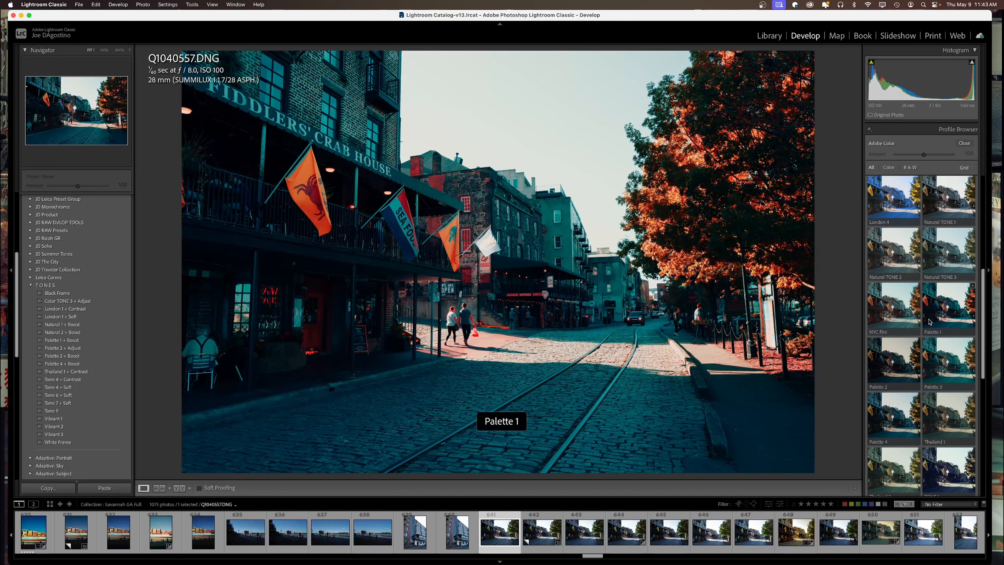
scroll(912, 368, down, 5)
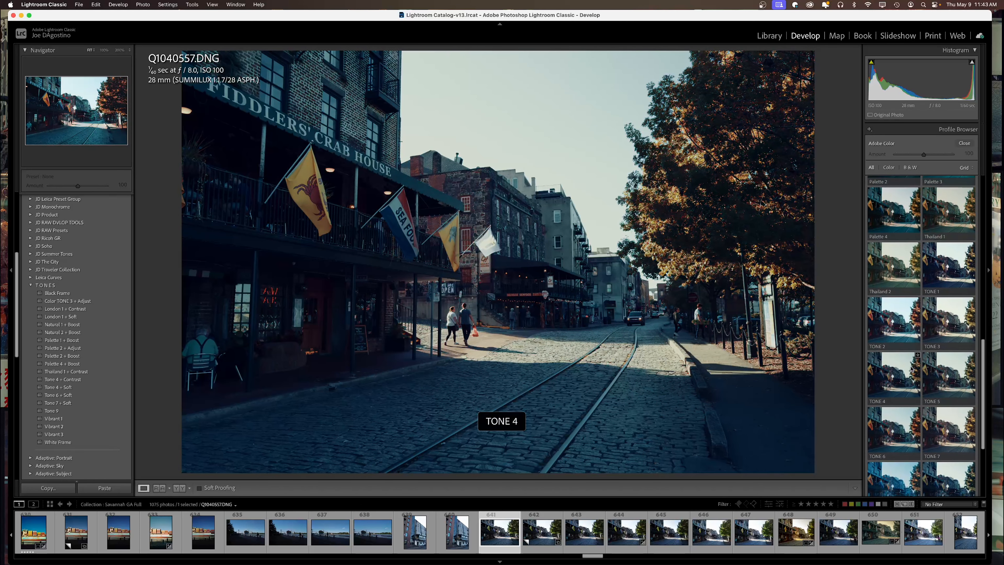
scroll(911, 368, down, 4)
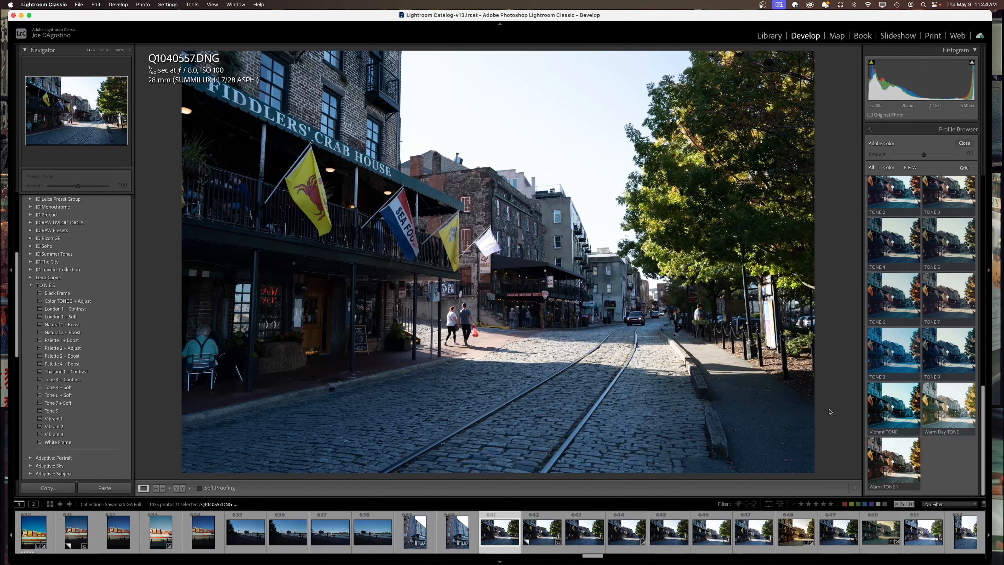
mouse_move(884, 411)
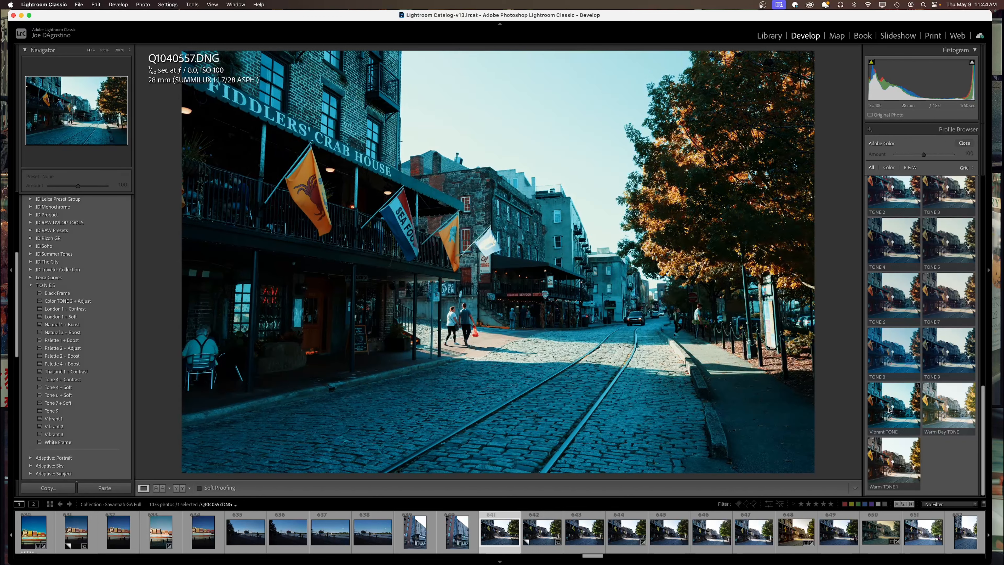
Apply the Vibrant TONE profile, test its Amount slider, and return to Basic at Amount 100.
click(890, 409)
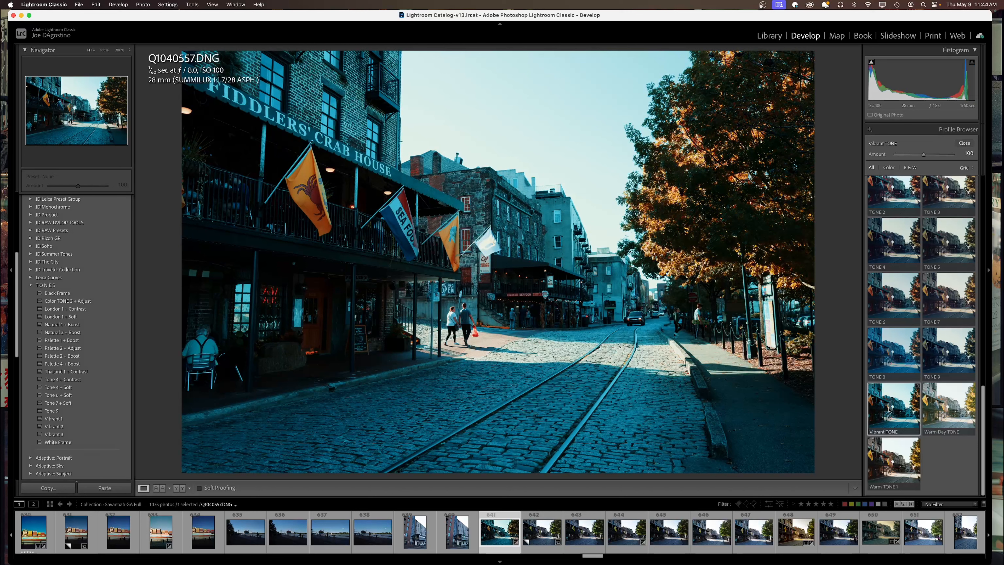
click(963, 144)
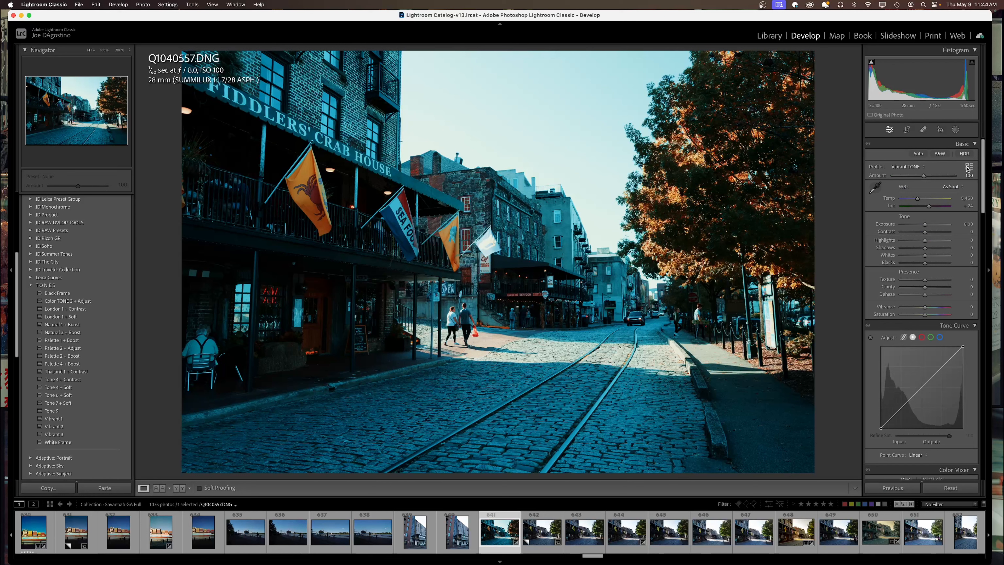
click(967, 169)
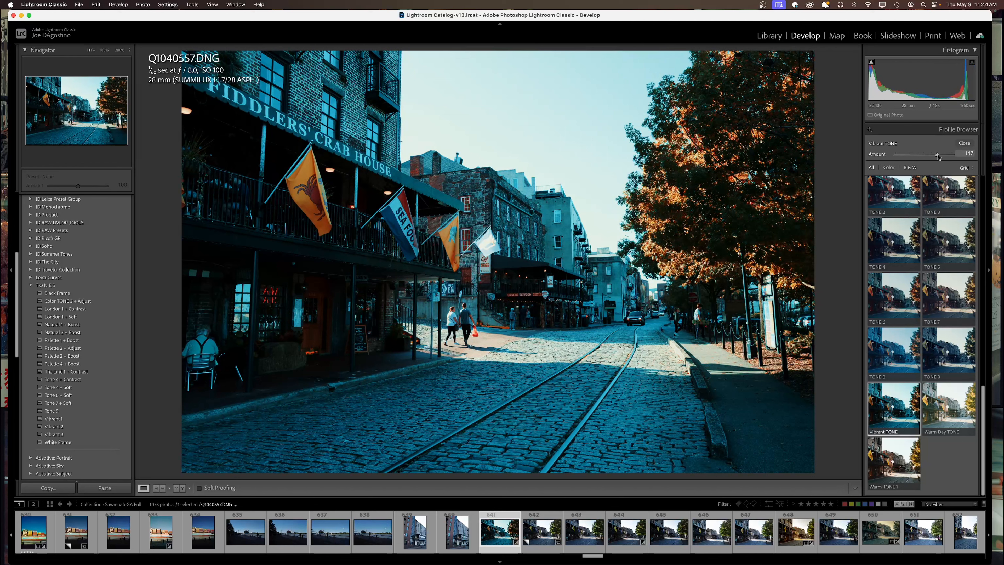
drag(938, 155, 891, 162)
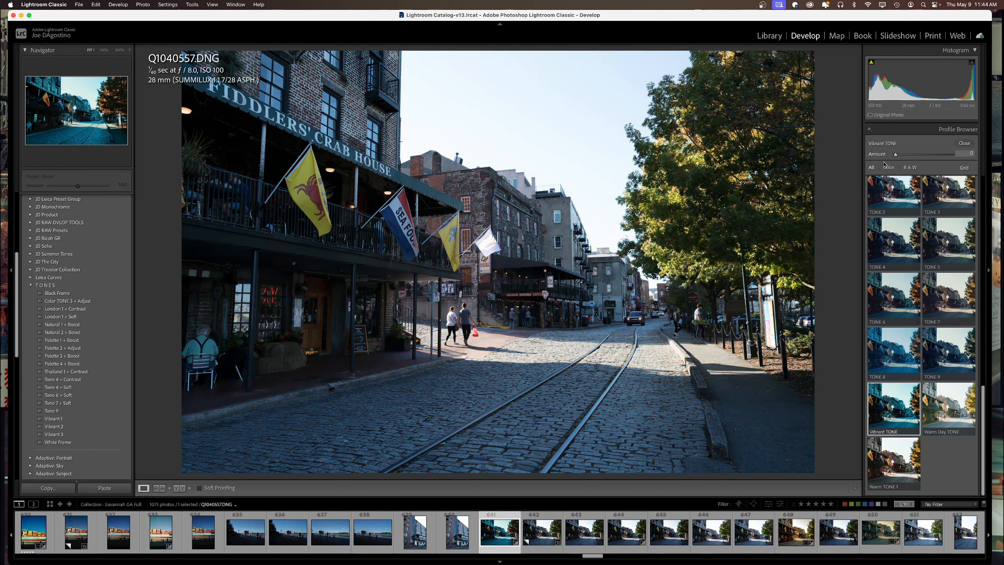
click(964, 143)
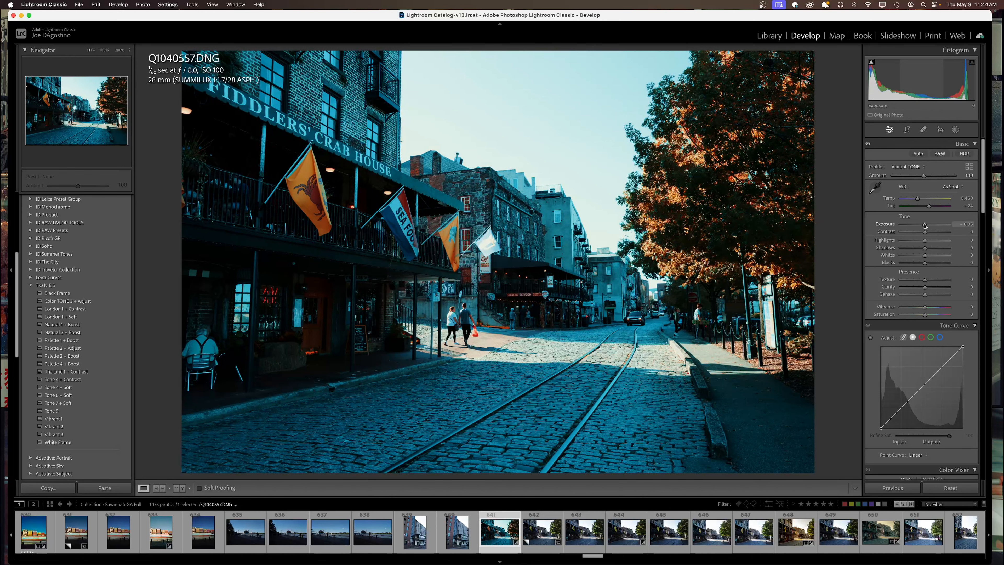
Set Exposure +0.75, Contrast −71, Highlights −75, Temp 7,231, Saturation −25 and Blacks +21.
drag(924, 226, 908, 232)
drag(925, 241, 906, 241)
drag(918, 199, 926, 199)
drag(926, 316, 932, 310)
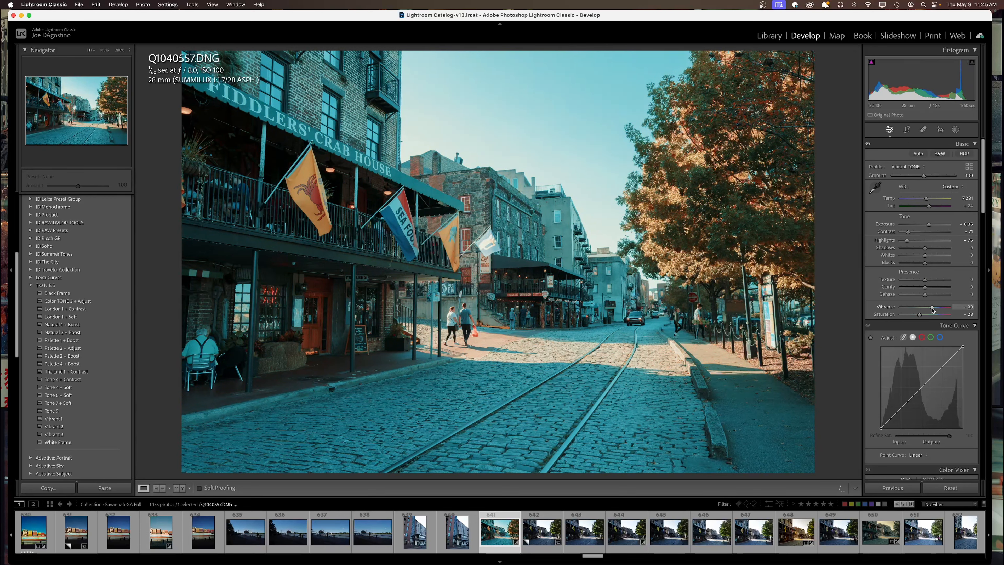
mouse_move(922, 262)
mouse_down()
mouse_move(931, 265)
mouse_move(919, 249)
mouse_up()
scroll(919, 328, down, 6)
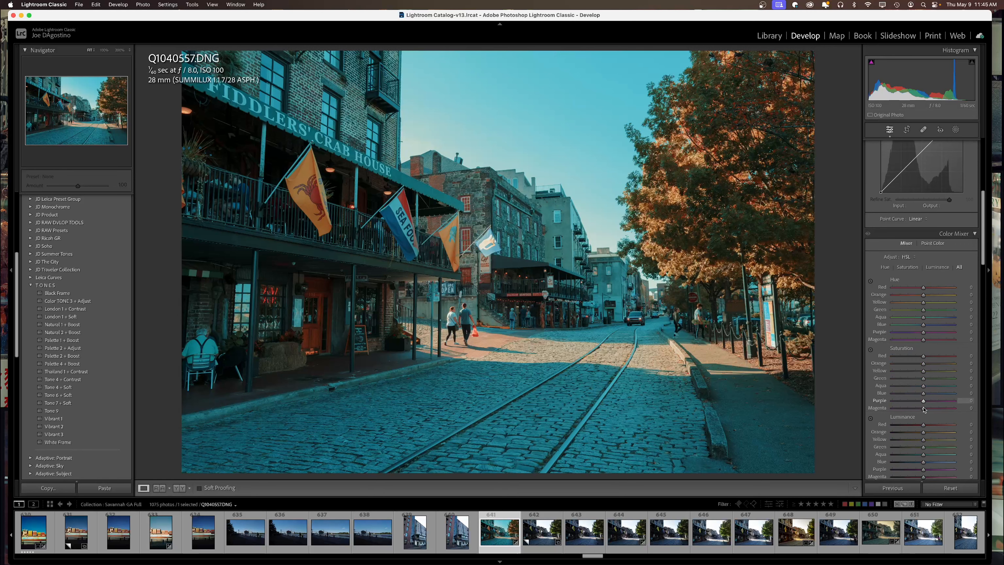
scroll(916, 378, down, 3)
scroll(913, 364, down, 4)
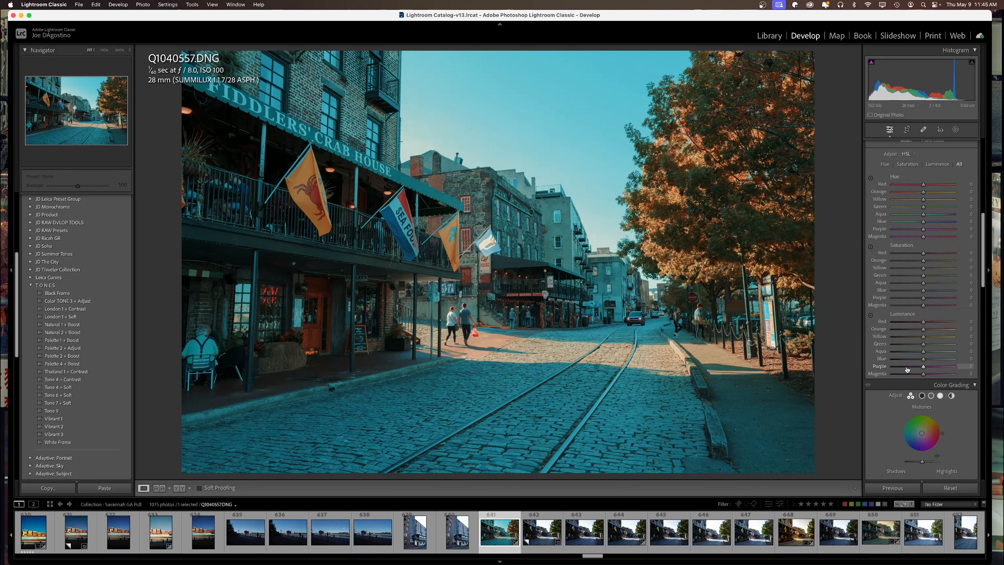
scroll(910, 354, up, 5)
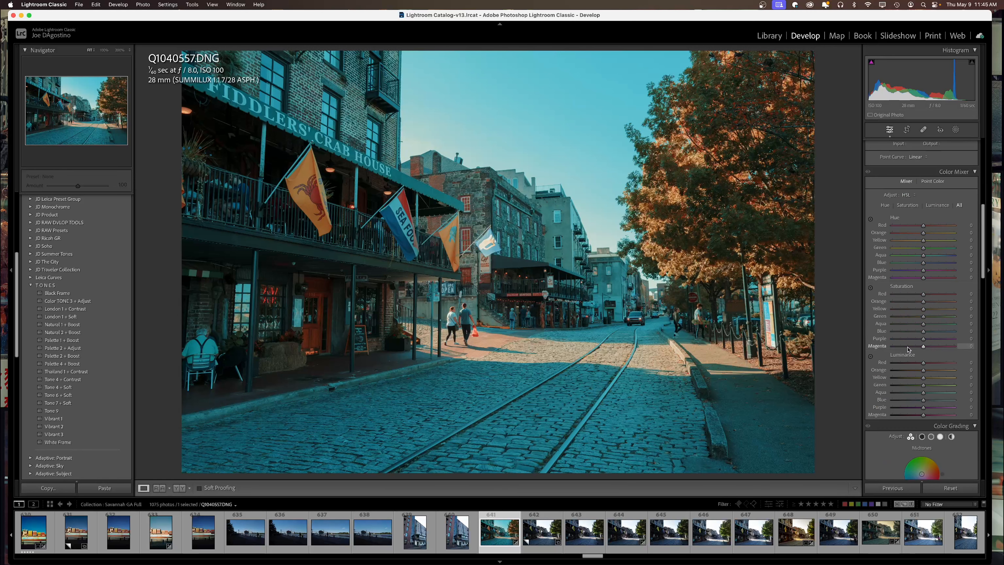
scroll(921, 256, down, 10)
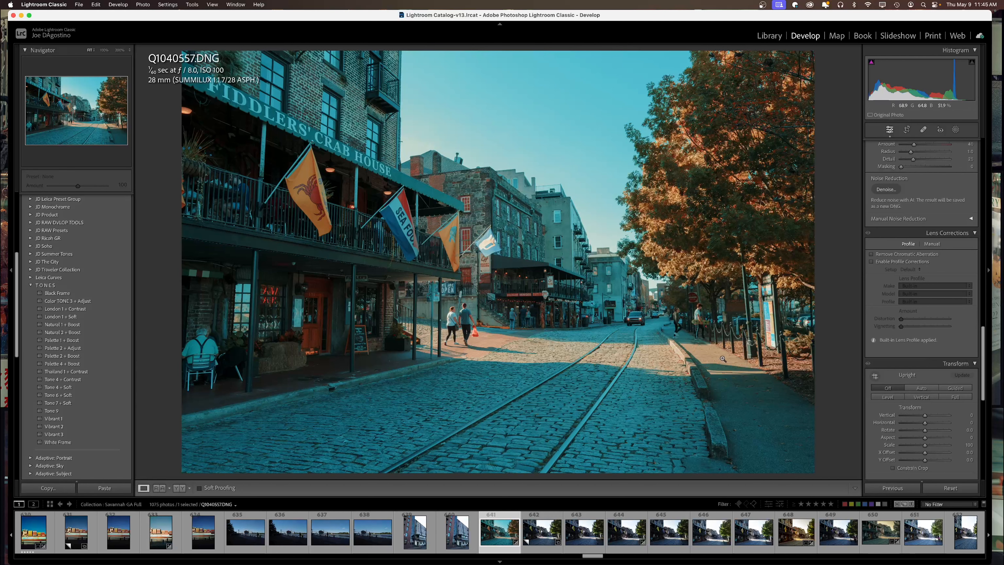
scroll(913, 294, up, 10)
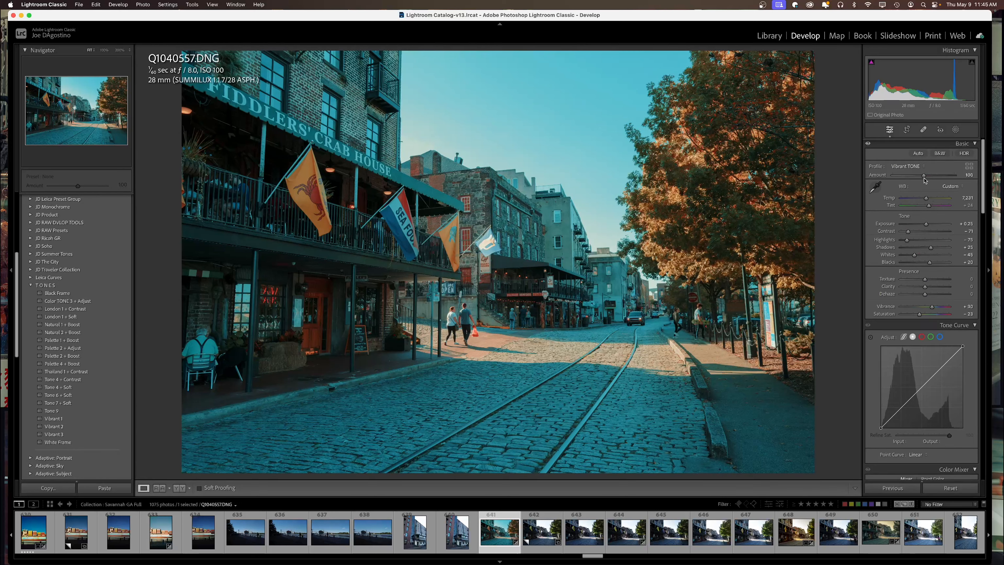
Reset the develop settings to remove the teal grade and restore natural colours.
scroll(923, 308, down, 5)
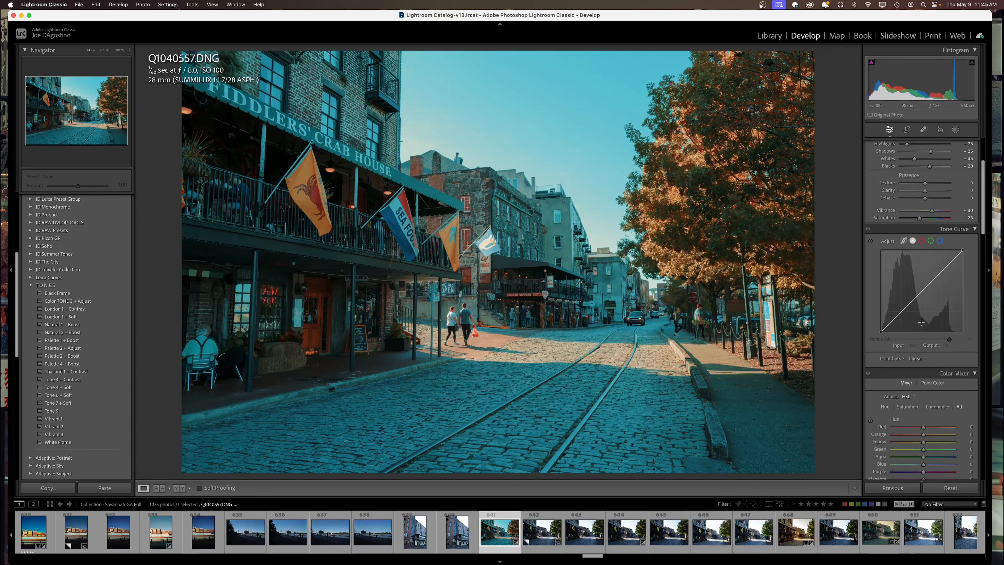
scroll(925, 342, down, 3)
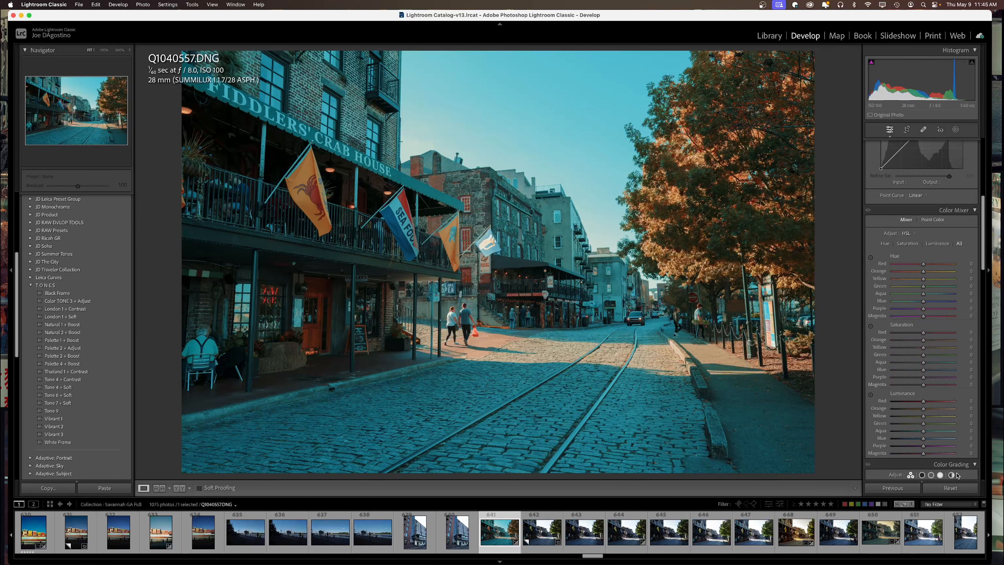
click(951, 489)
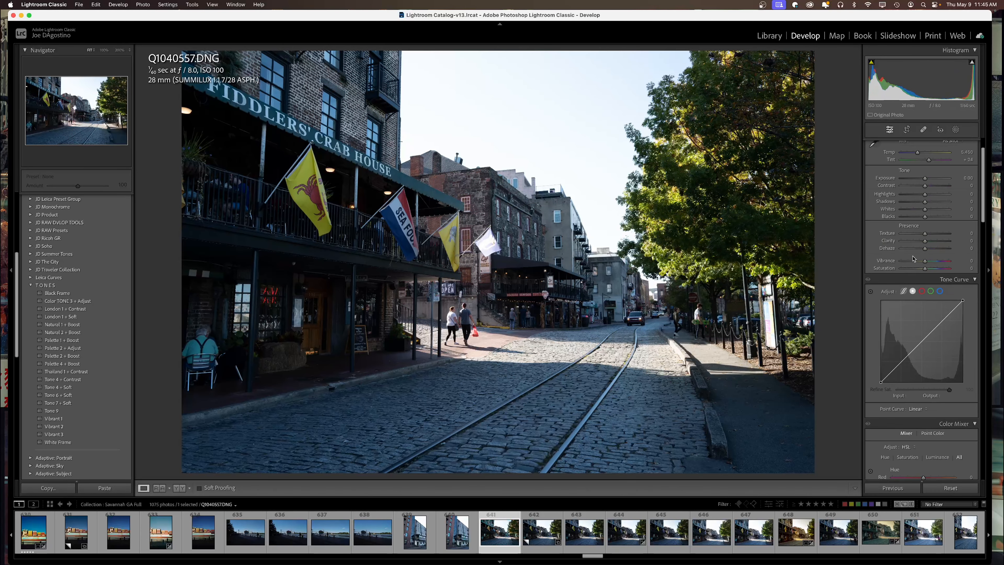
Expand the JD The City preset group in the Presets panel.
scroll(913, 260, down, 10)
click(47, 261)
scroll(61, 323, down, 3)
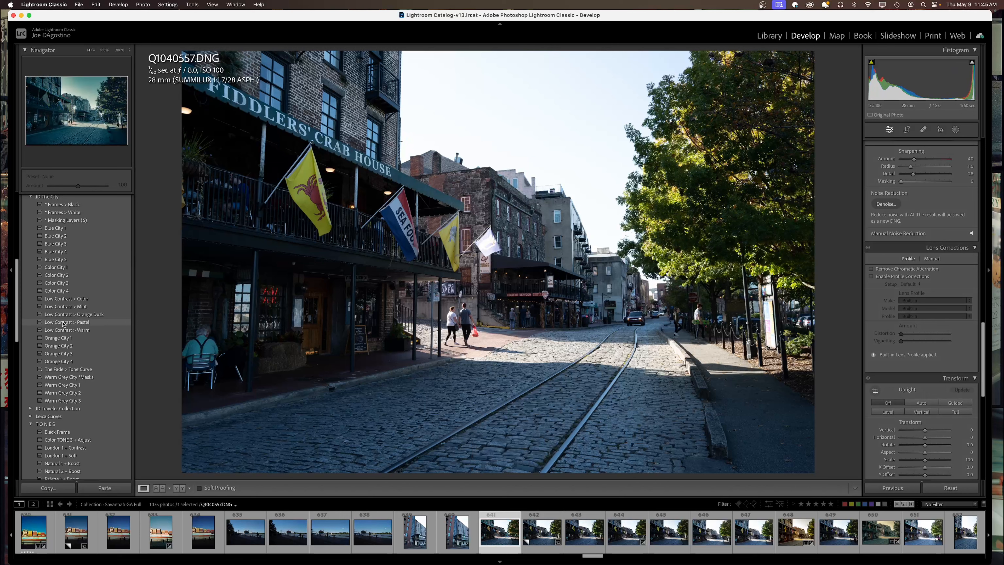
Apply the Low Contrast > Pastel preset and set HSL Green Saturation to -100.
click(62, 322)
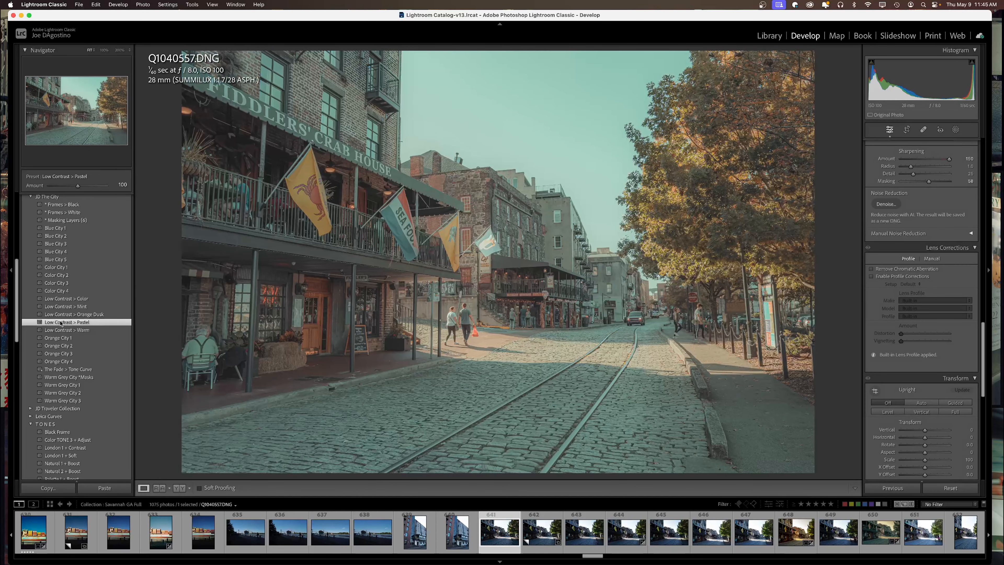
scroll(917, 373, up, 5)
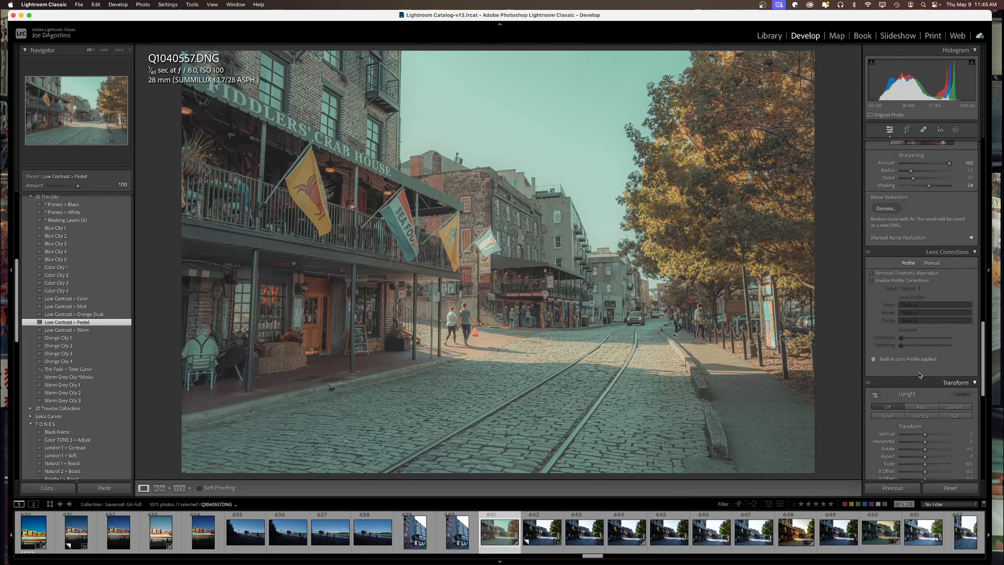
scroll(917, 373, up, 10)
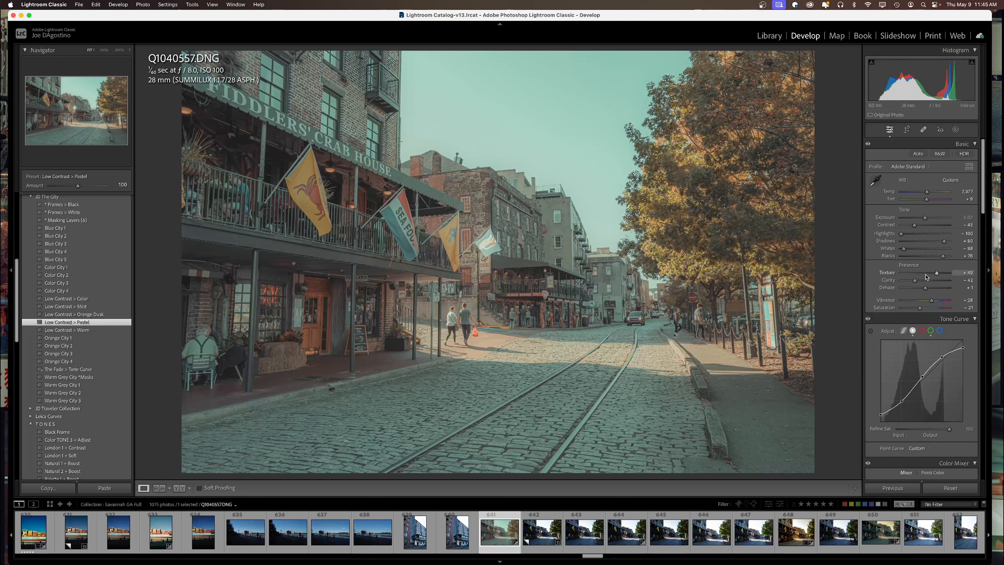
scroll(922, 327, down, 2)
scroll(922, 327, down, 8)
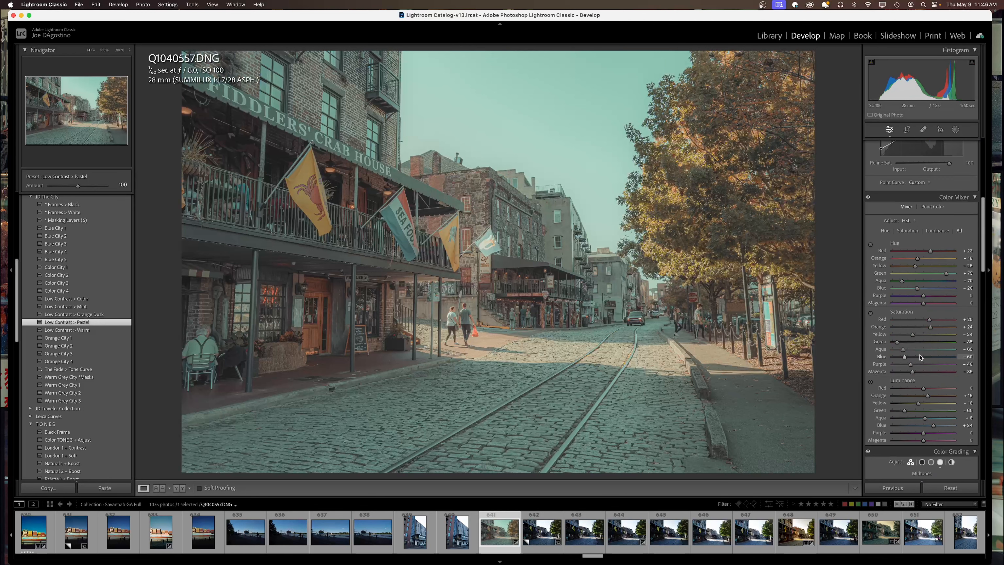
mouse_move(897, 341)
mouse_down()
mouse_move(885, 347)
mouse_move(900, 347)
mouse_up()
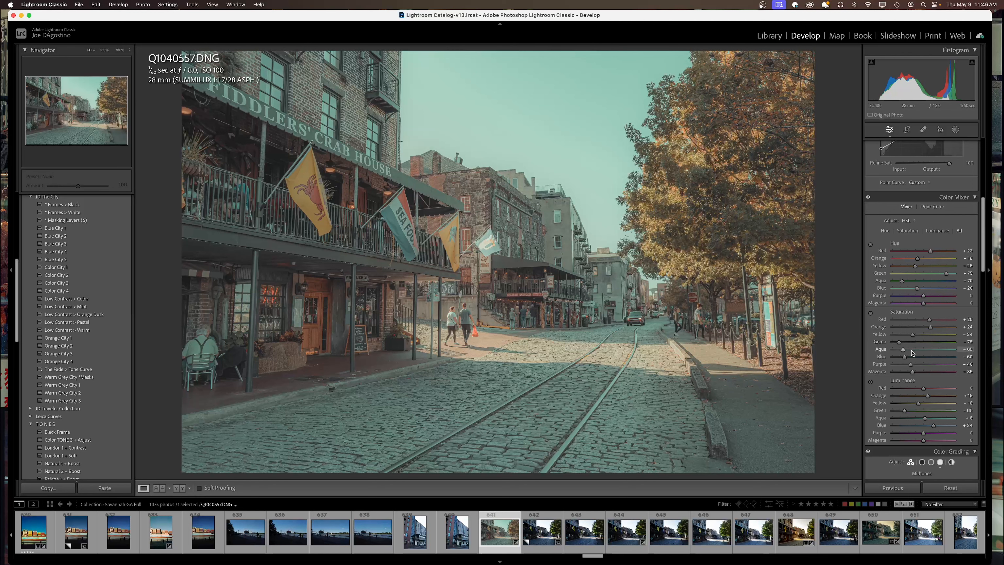
Reset the photo back to its original, unedited colours.
scroll(931, 350, down, 10)
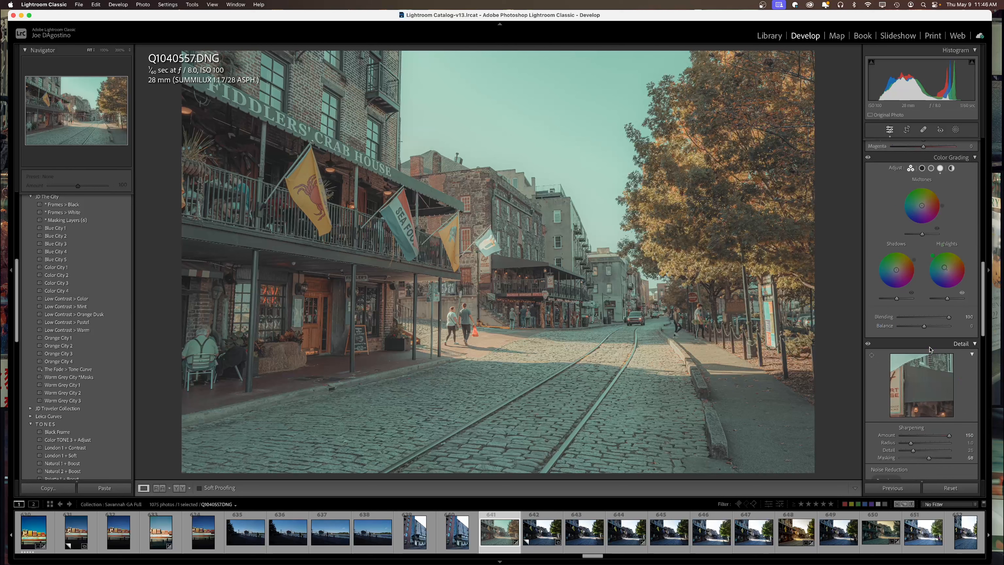
scroll(930, 350, up, 10)
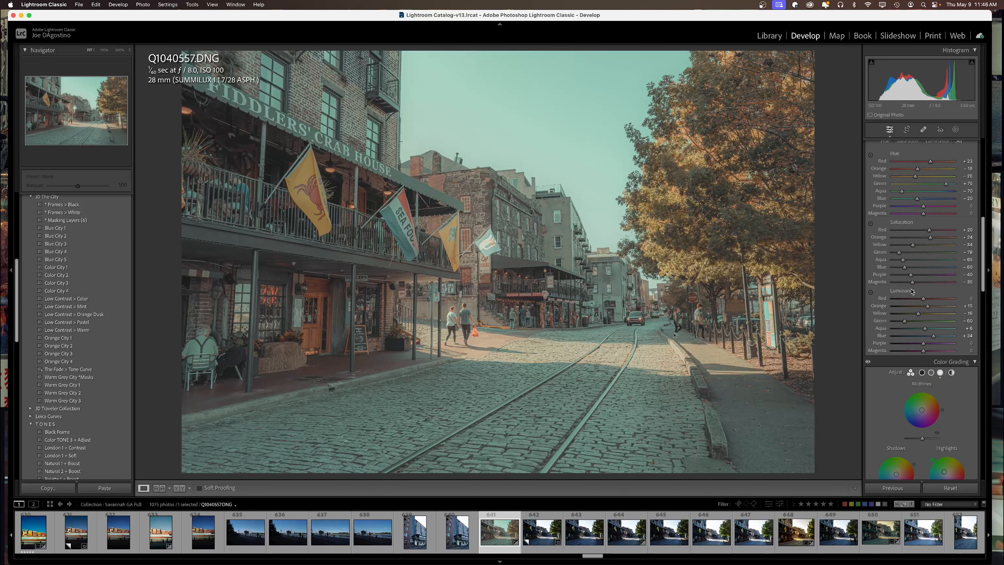
scroll(913, 301, up, 3)
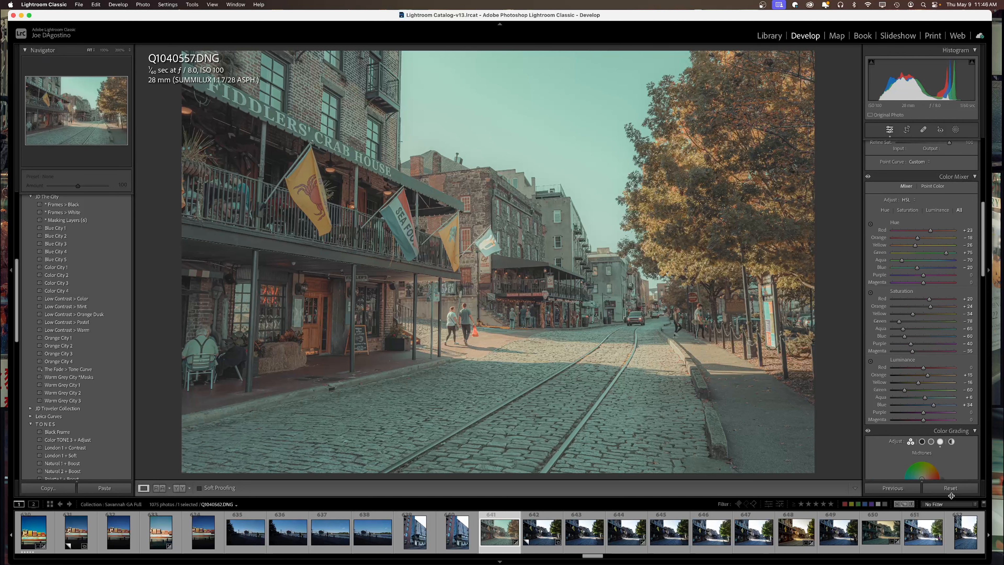
click(950, 487)
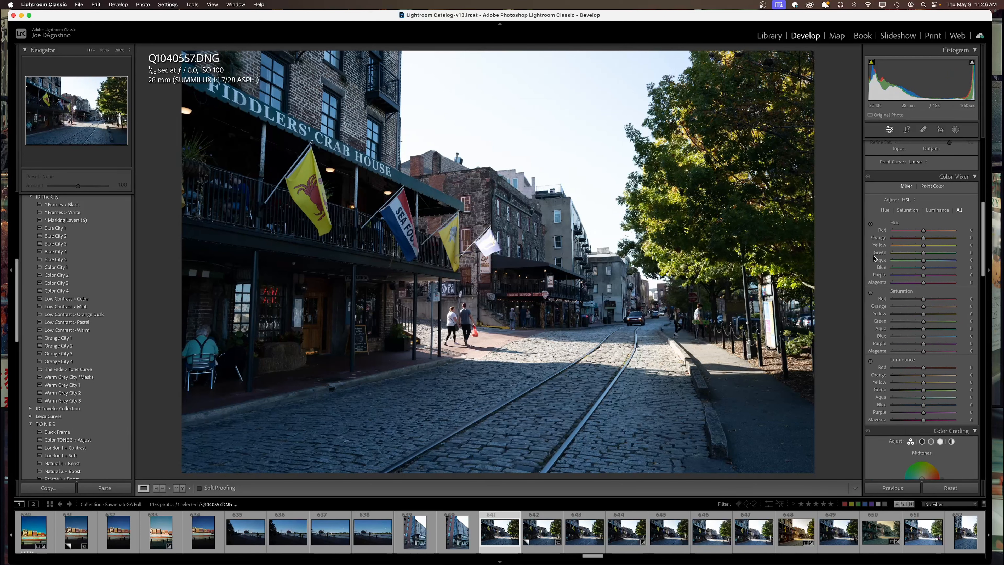
Collapse JD The City, show the TONES profile thumbnails, and apply White Frame then Vibrant 1.
click(30, 197)
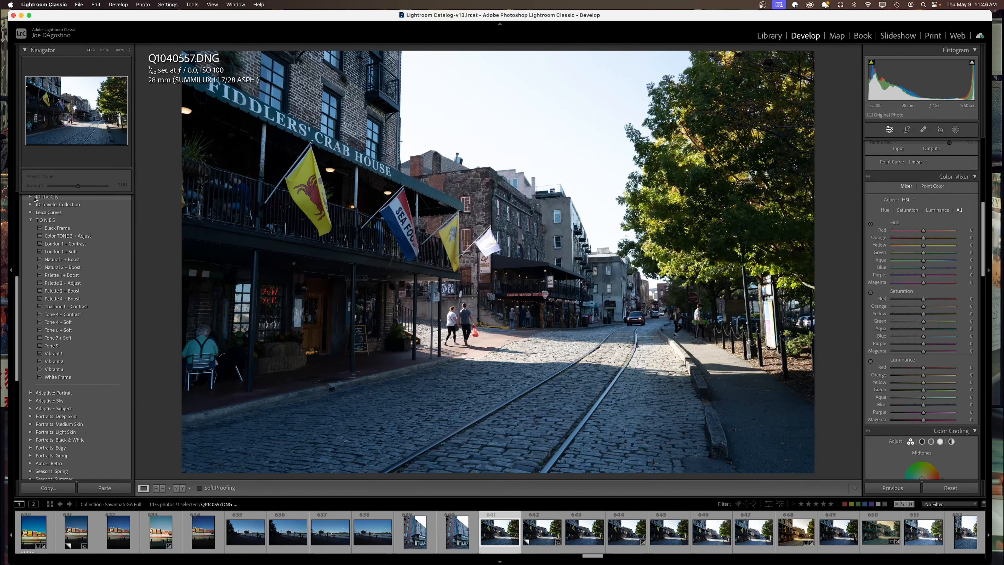
scroll(922, 257, up, 8)
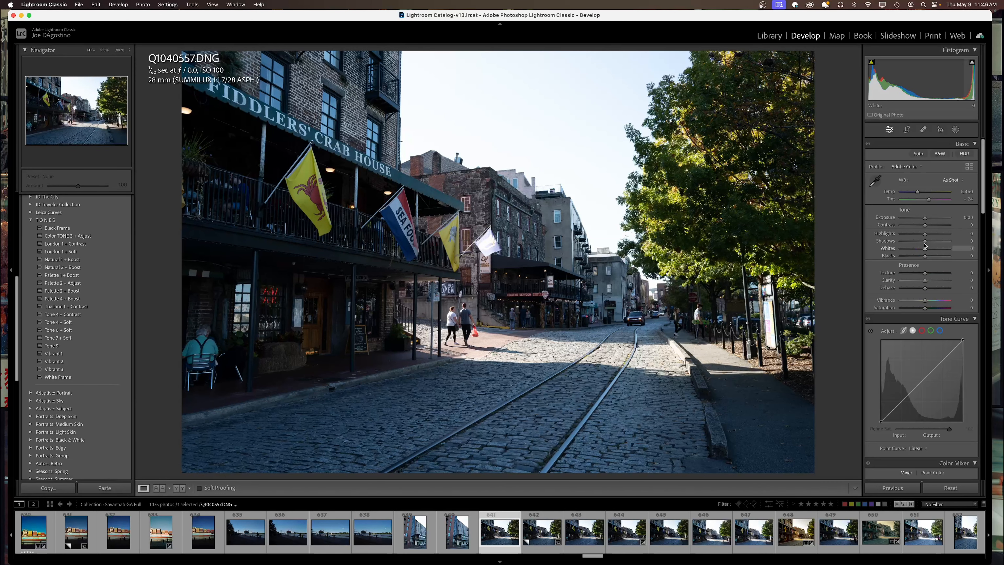
click(969, 166)
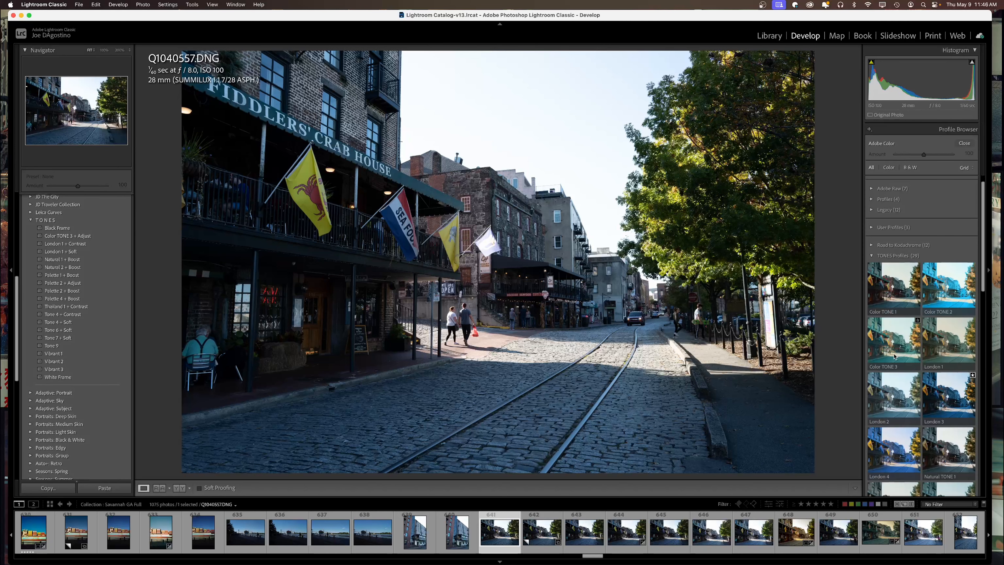
scroll(914, 383, down, 3)
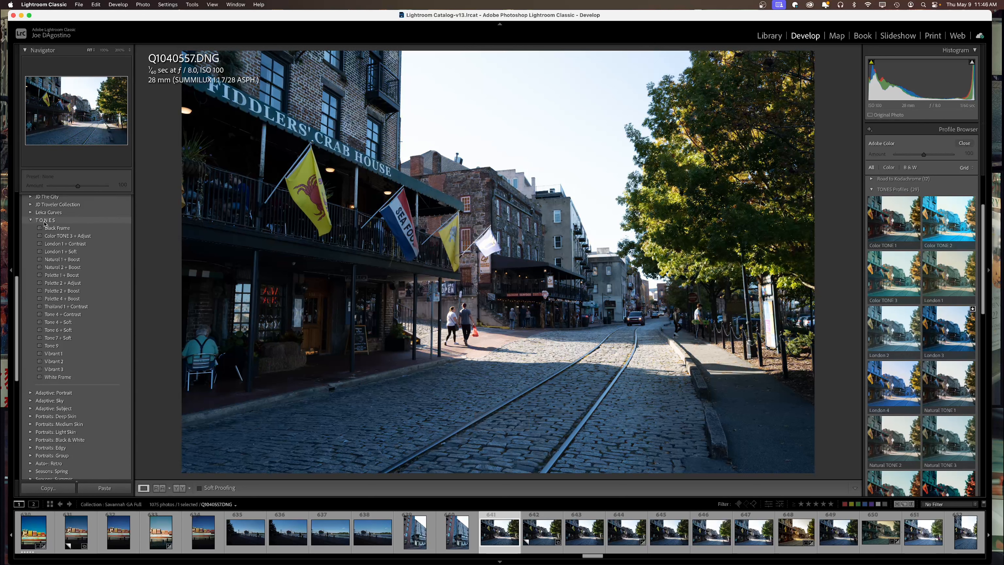
click(57, 377)
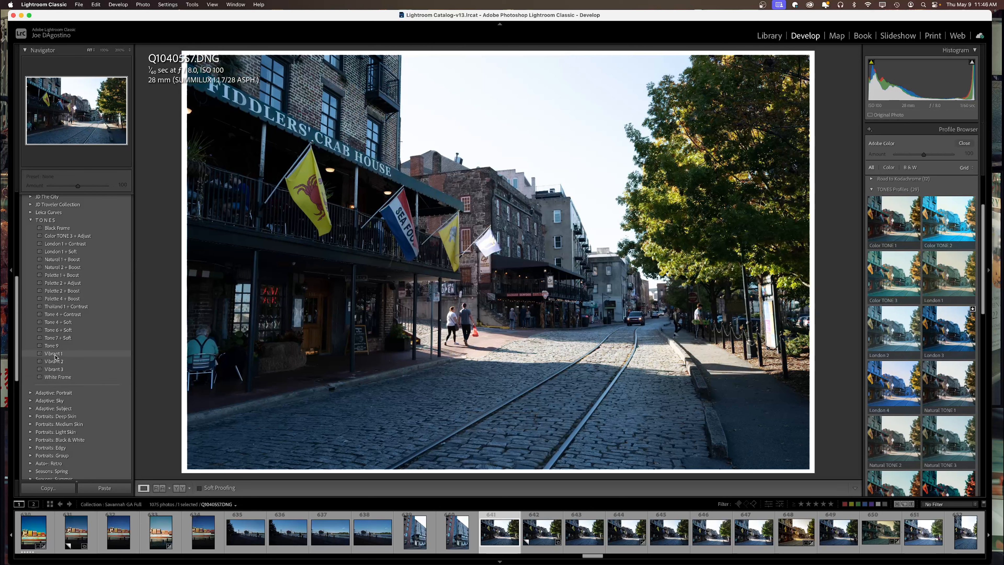
click(56, 354)
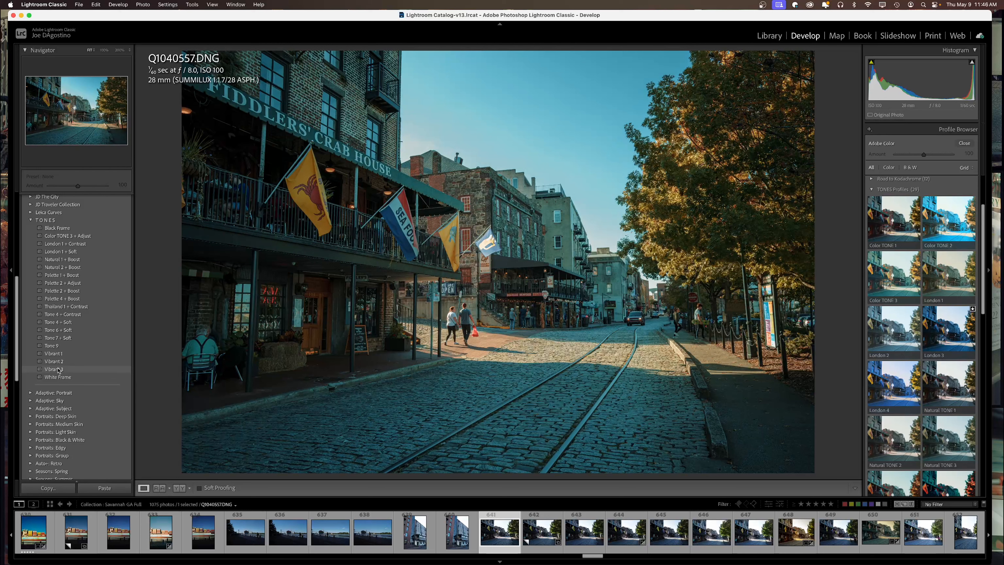
Apply the TONES Vibrant 3 preset, then close the Profile Browser.
click(58, 370)
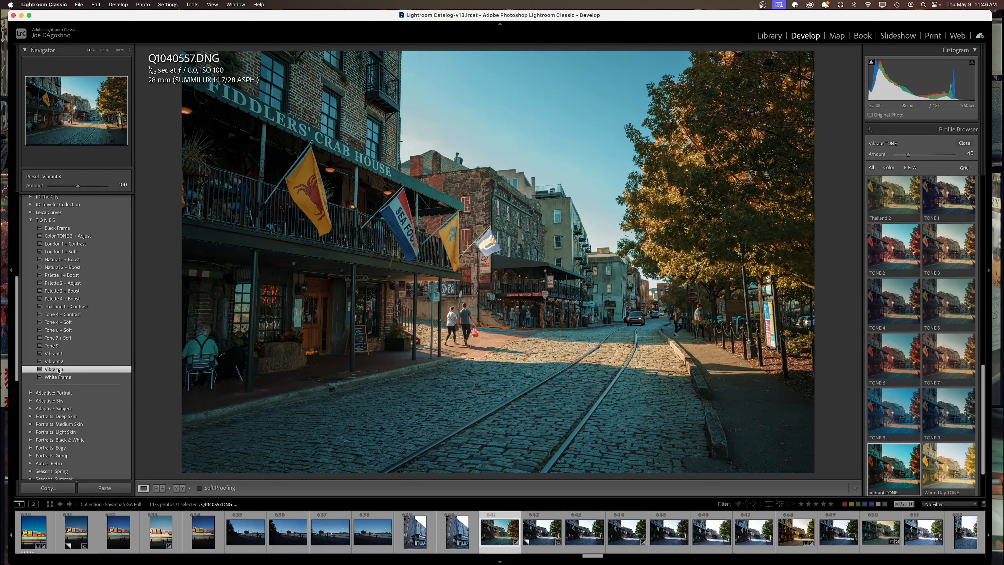
click(965, 143)
scroll(885, 336, down, 1)
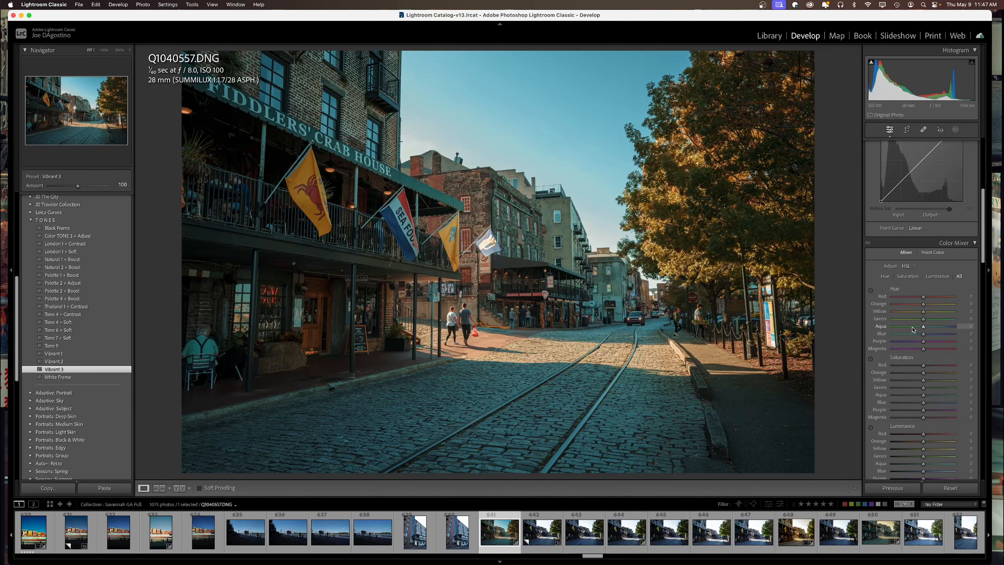
scroll(889, 317, down, 2)
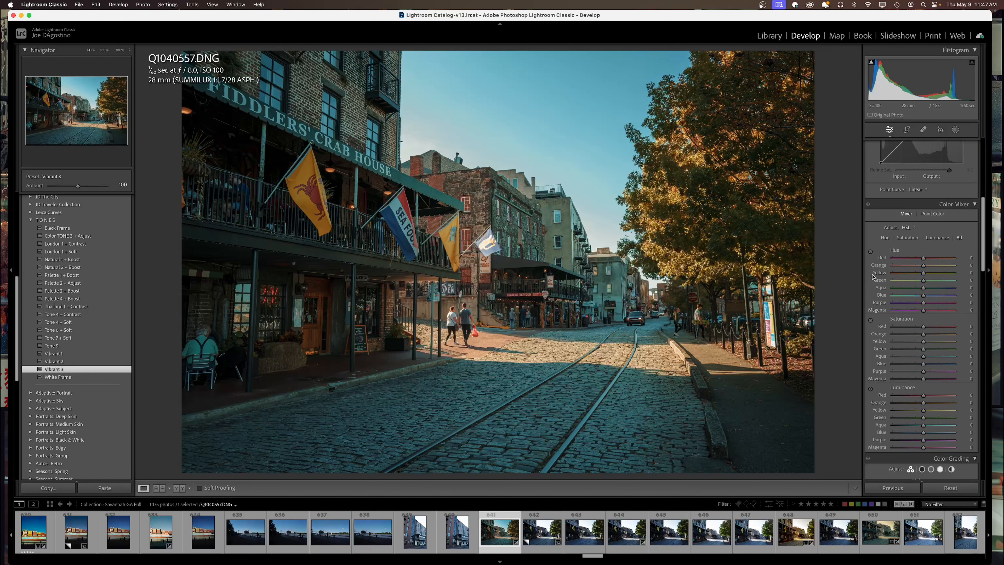
scroll(924, 357, down, 5)
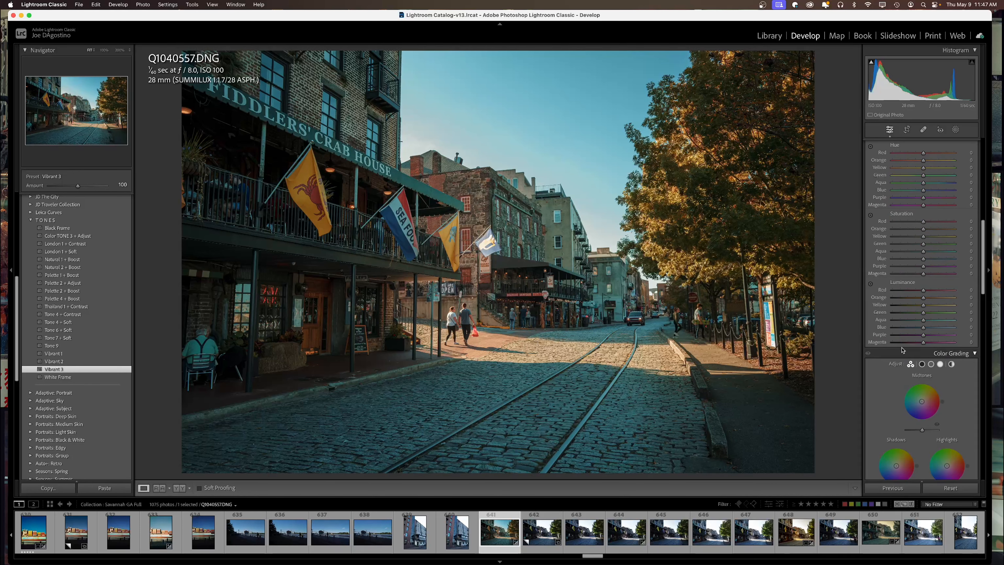
scroll(901, 351, up, 10)
scroll(901, 347, down, 10)
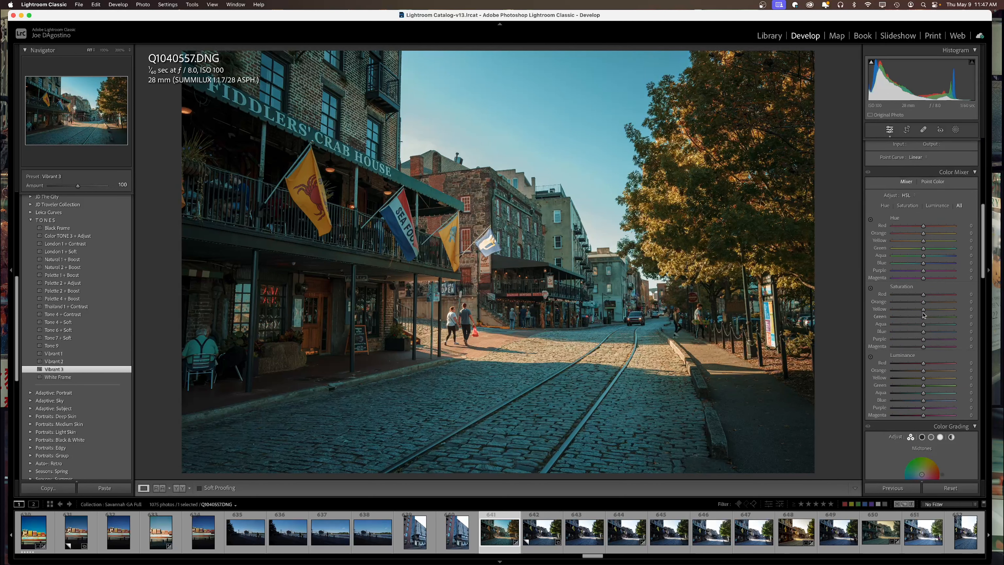
scroll(923, 315, down, 4)
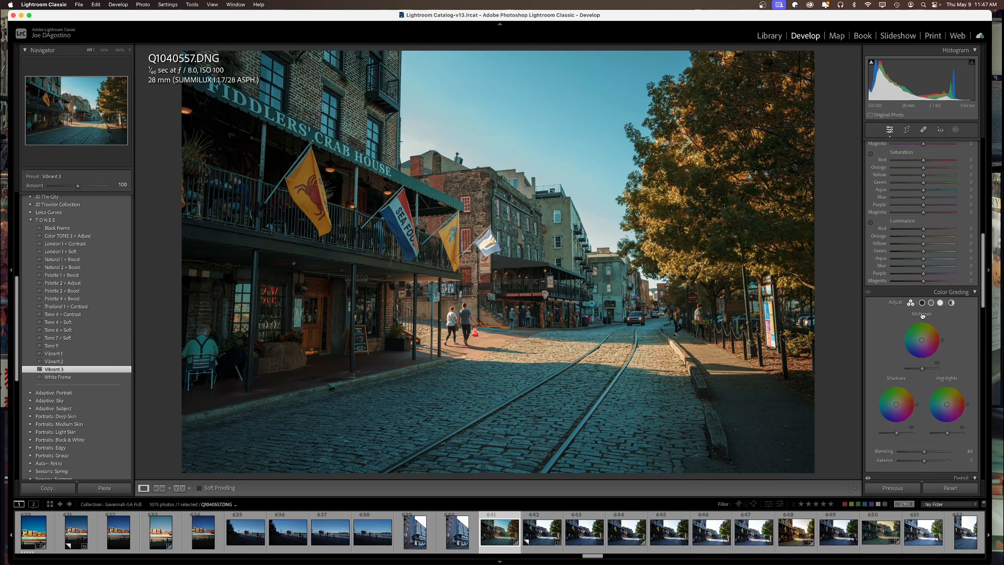
scroll(923, 315, down, 2)
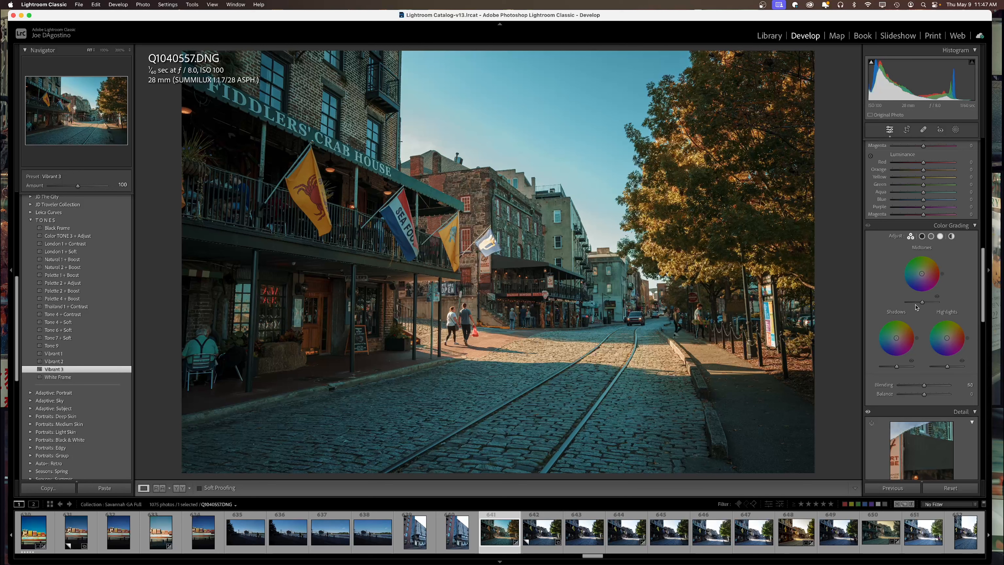
scroll(917, 309, down, 4)
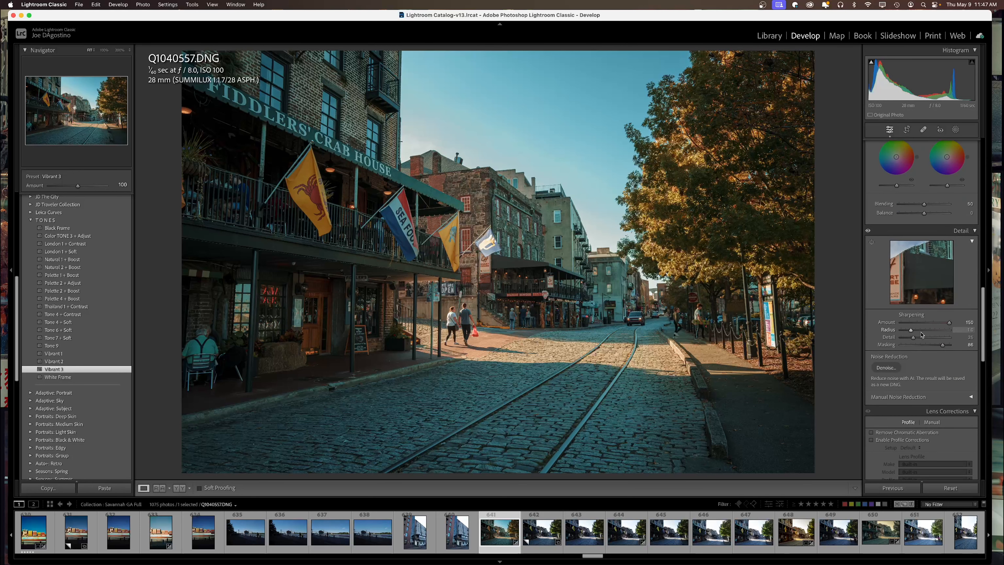
scroll(921, 334, down, 8)
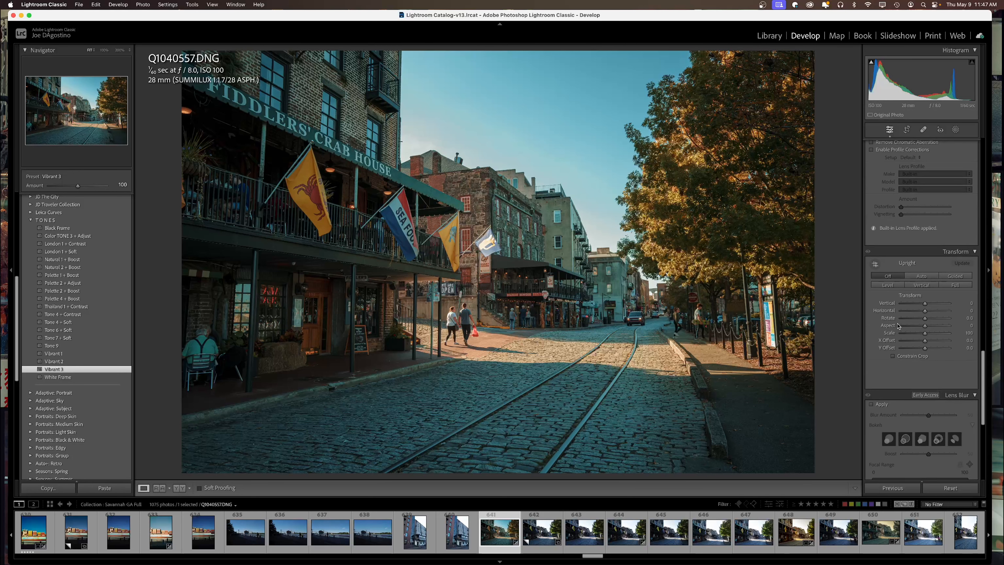
scroll(905, 337, down, 8)
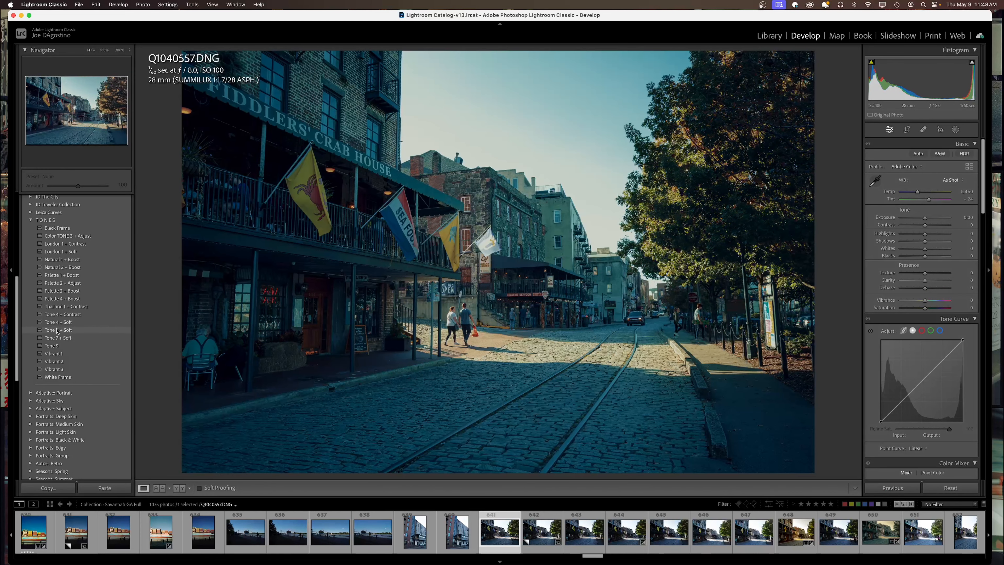
Apply the TONES preset 'Tone 6 + Soft' for teal cobblestones and orange-red foliage.
click(57, 330)
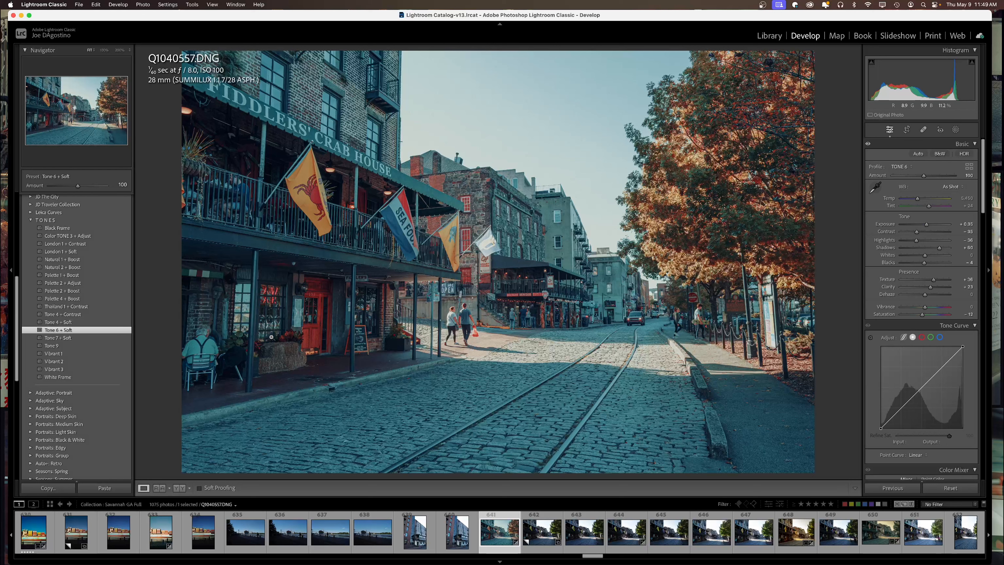